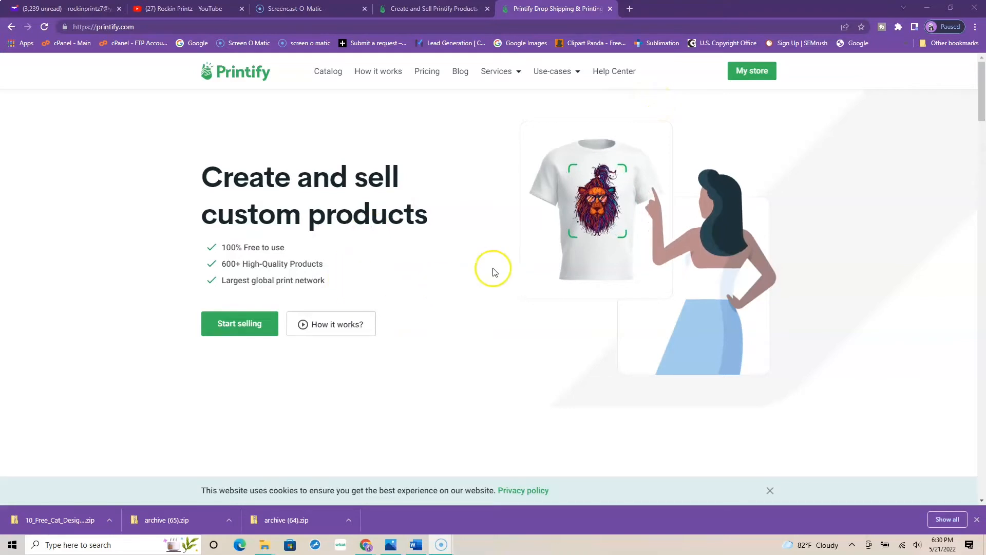
# Step: View the store's product catalog, return to the Printify home page and choose to start selling
pyautogui.click(758, 72)
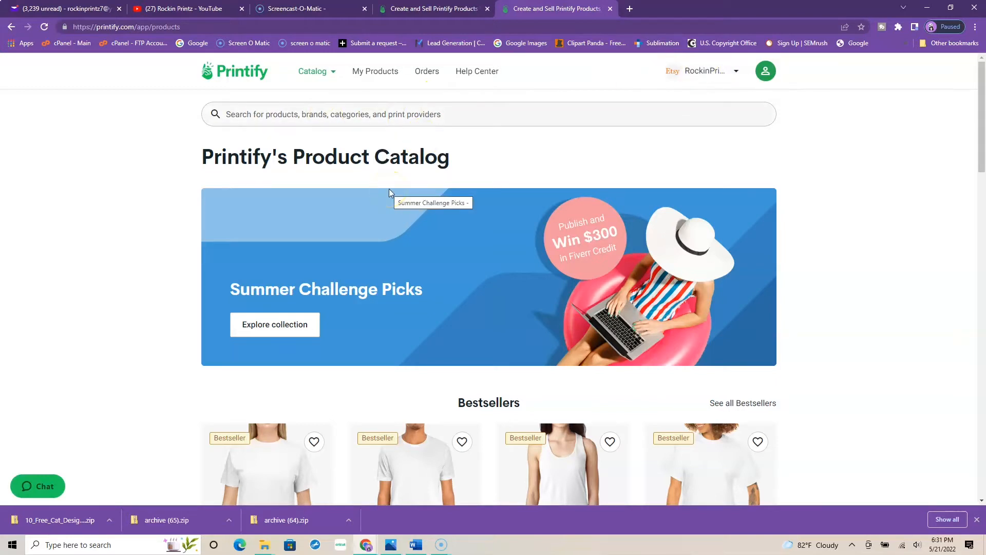
pyautogui.click(11, 27)
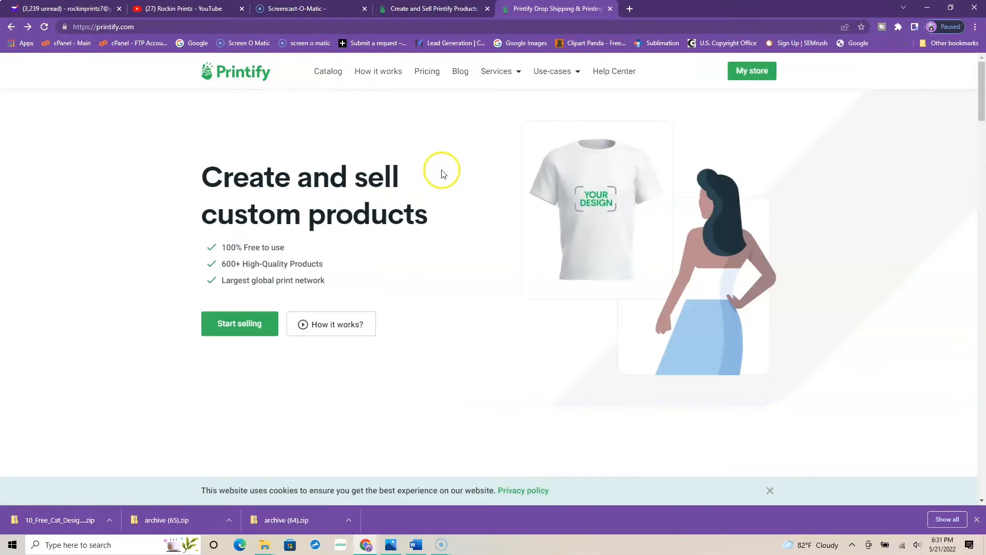
pyautogui.click(239, 327)
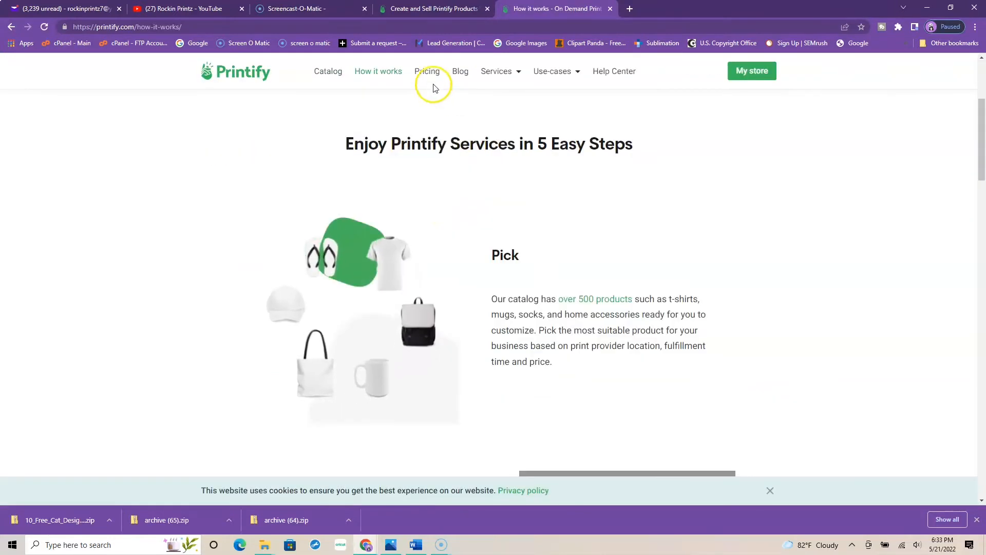
# Step: Examine the Free, Premium and Enterprise plans and their main features on the Pricing page
pyautogui.click(424, 75)
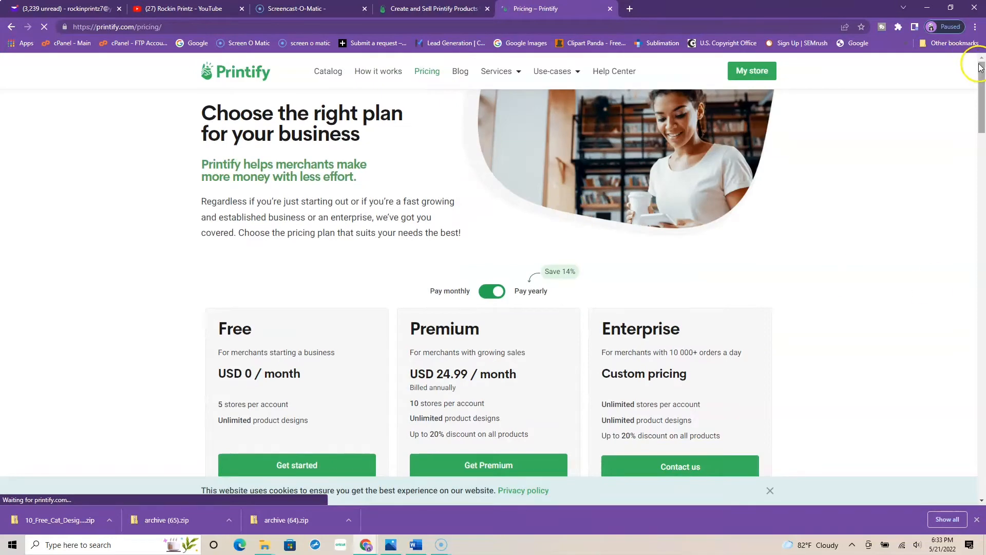
pyautogui.moveTo(979, 70); pyautogui.dragTo(978, 95)
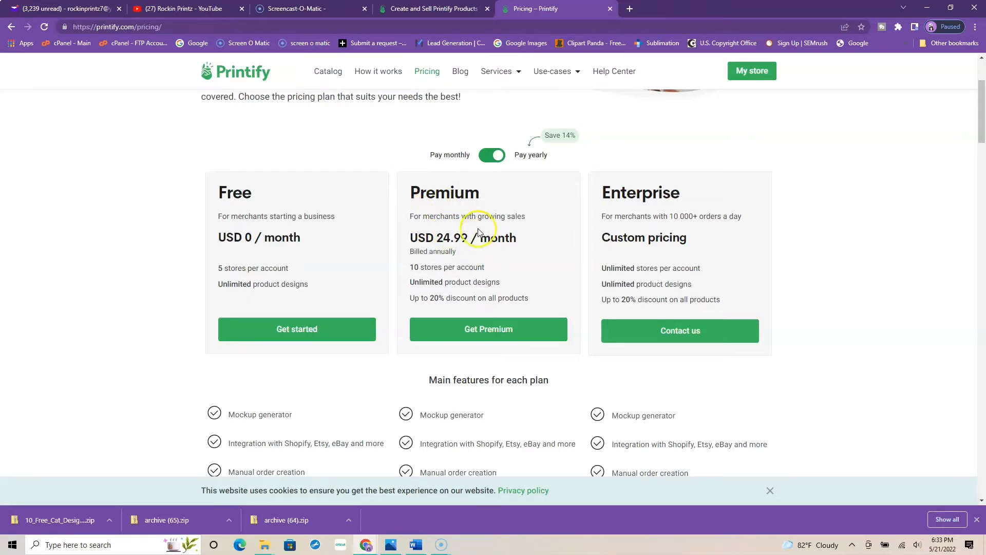
pyautogui.scroll(-4, 470, 238)
pyautogui.scroll(7, 558, 321)
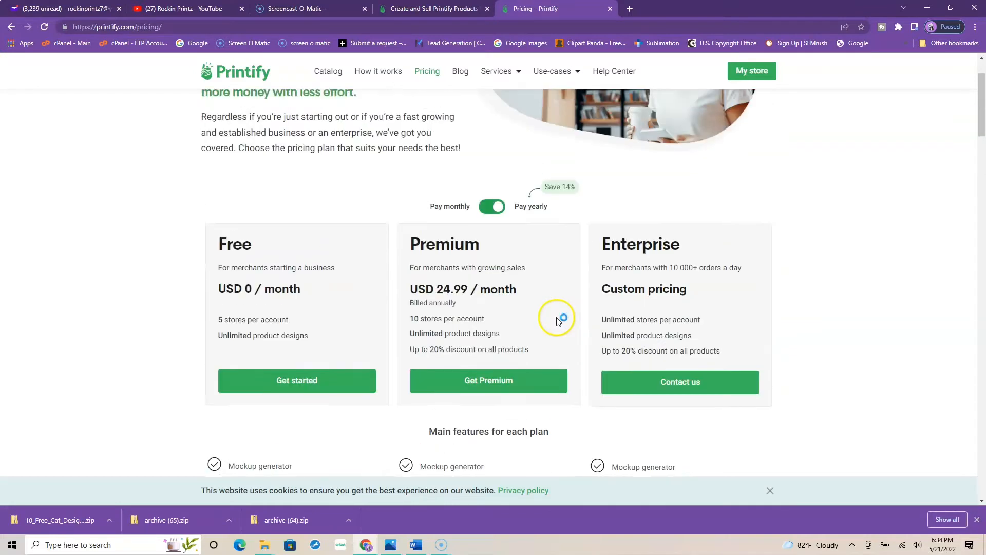
# Step: Open the Unisex Ultra Cotton Tee (Gildan 2000) from the women's T-shirts category of the product catalog
pyautogui.click(337, 75)
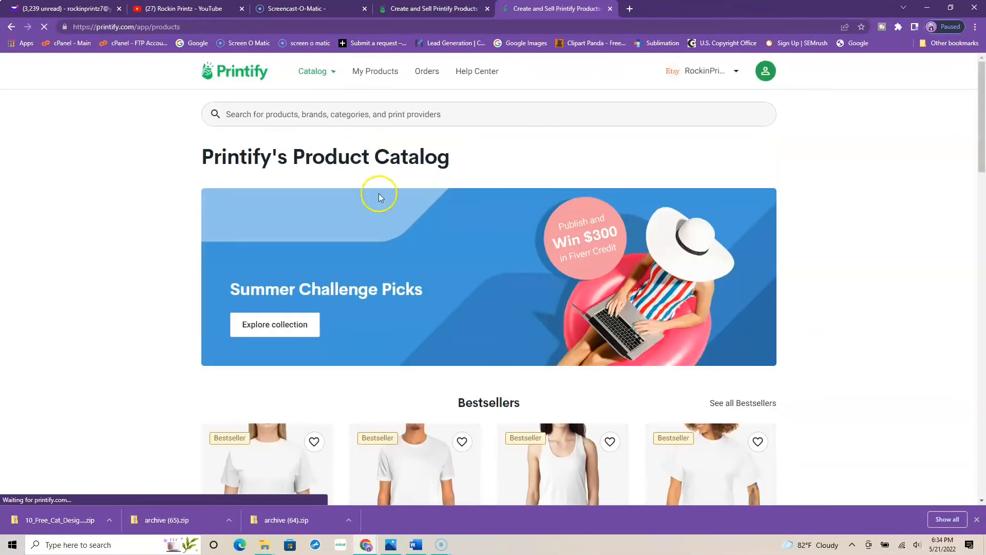
pyautogui.scroll(-4, 451, 200)
pyautogui.scroll(3, 416, 232)
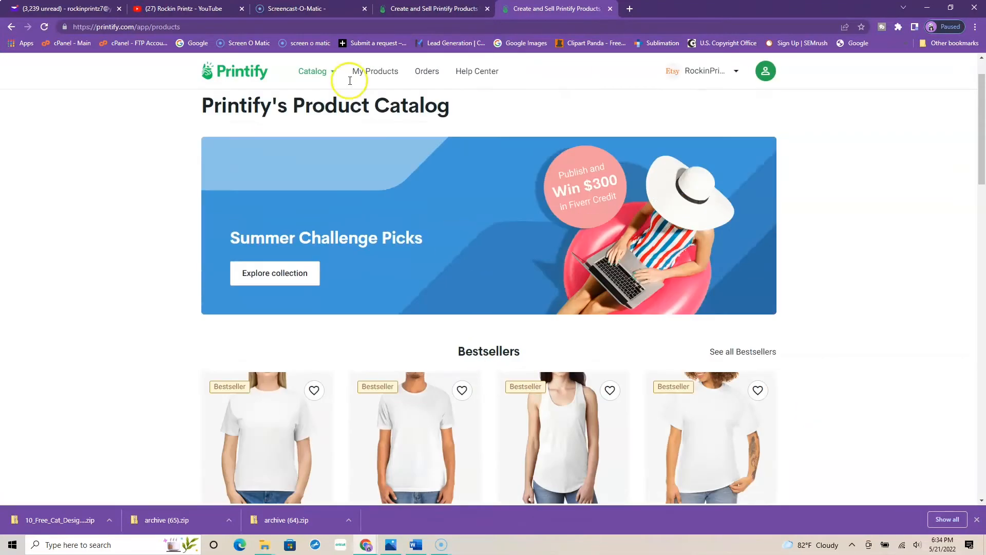
pyautogui.moveTo(330, 77)
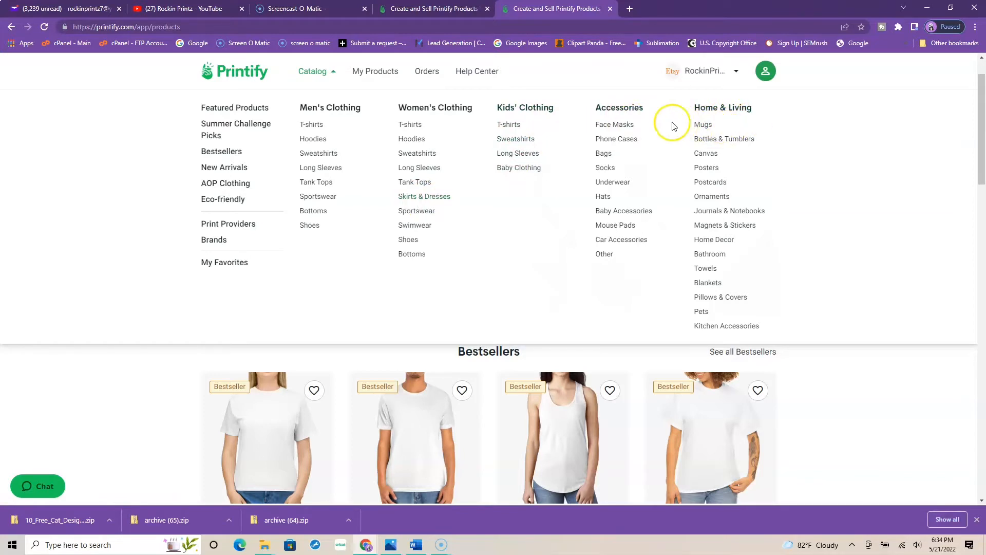
pyautogui.click(410, 125)
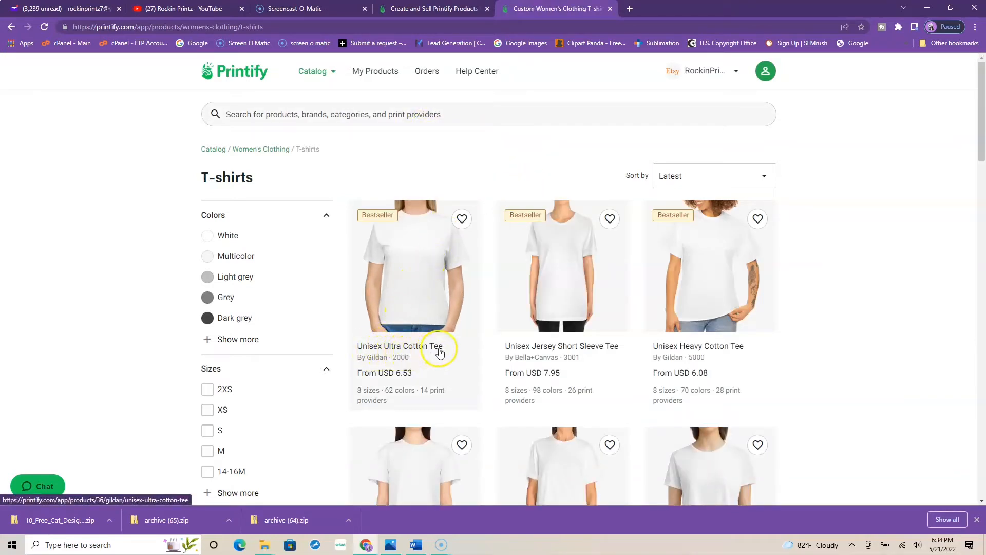
pyautogui.click(431, 267)
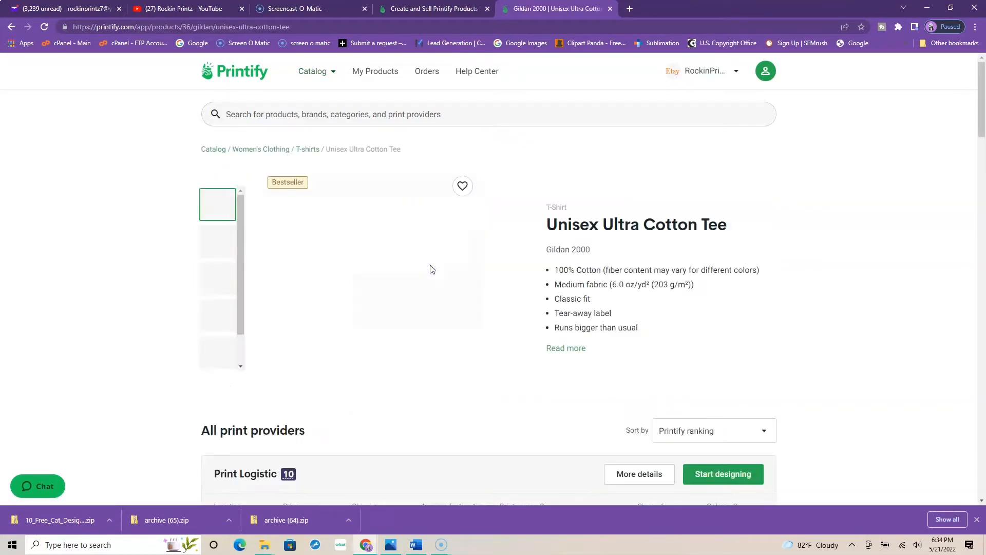
# Step: Compare the print providers for the Unisex Ultra Cotton Tee and start designing with SwiftPOD
pyautogui.scroll(-1, 823, 237)
pyautogui.scroll(-3, 823, 237)
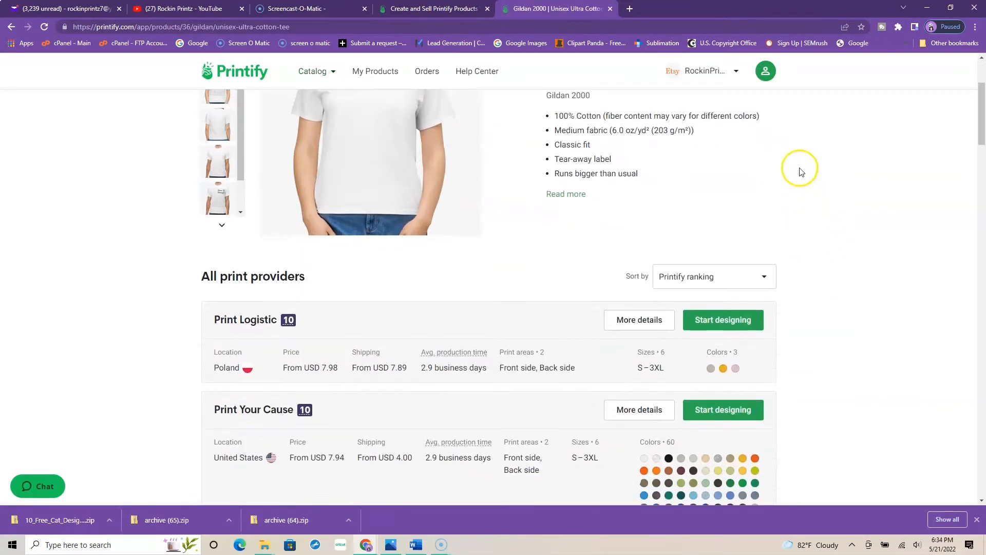
pyautogui.scroll(-3, 608, 158)
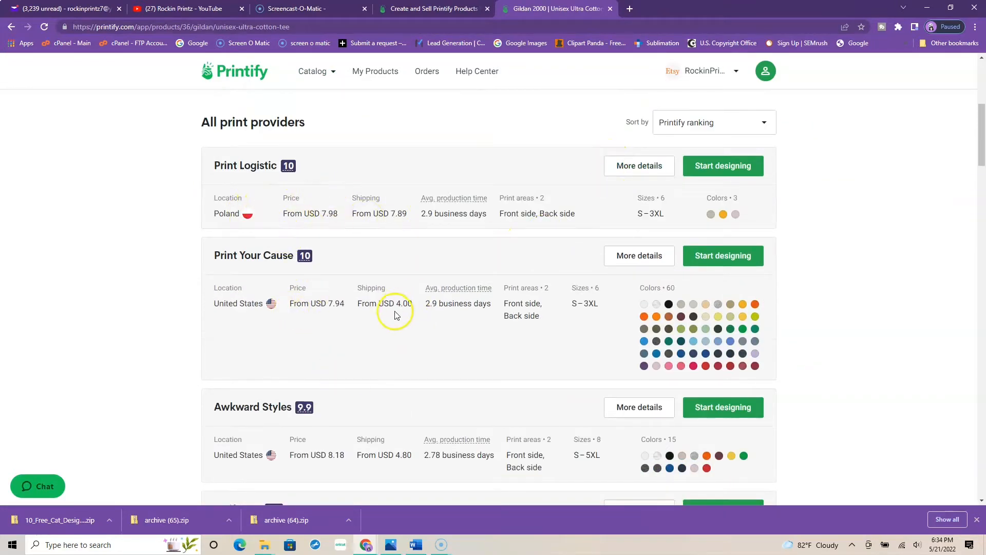
pyautogui.scroll(-1, 393, 318)
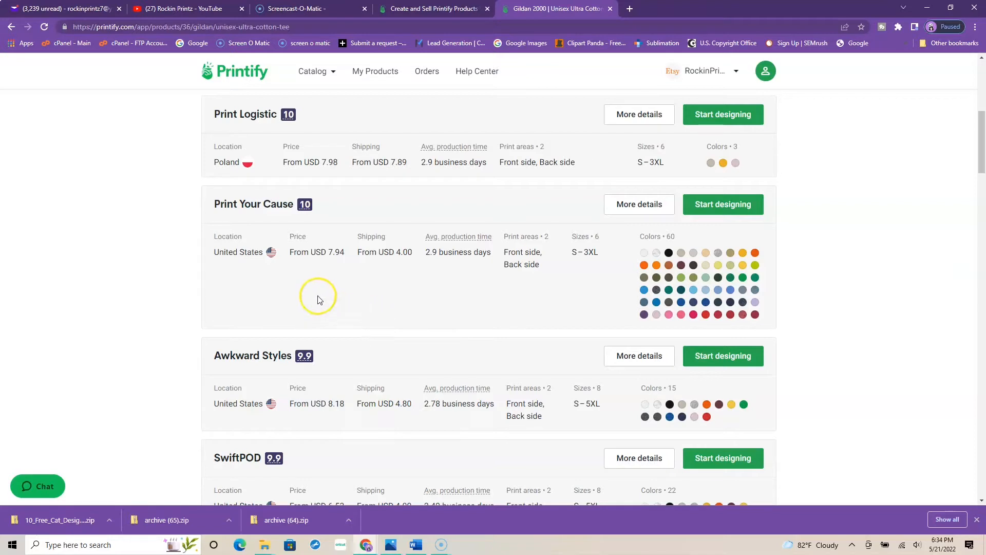
pyautogui.scroll(-2, 318, 299)
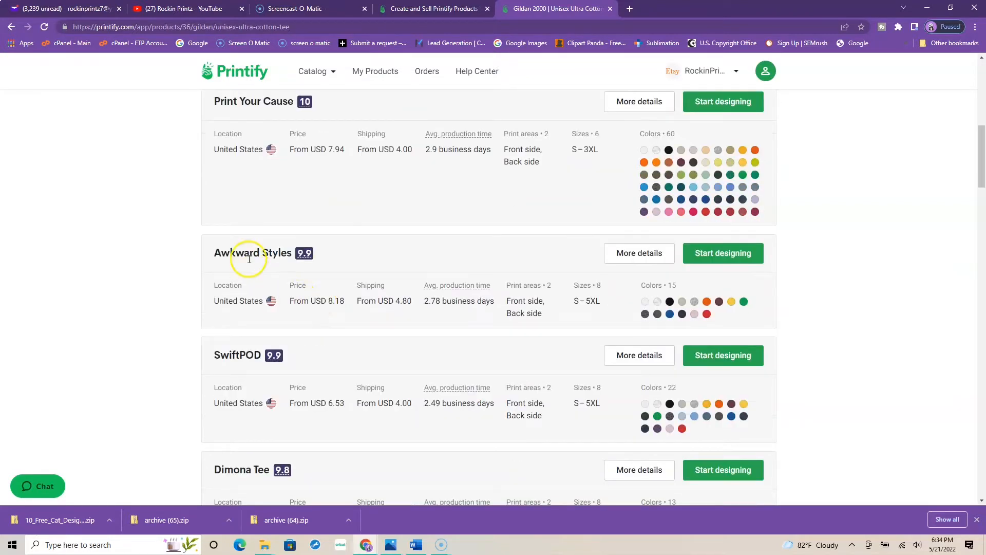
pyautogui.scroll(-1, 249, 258)
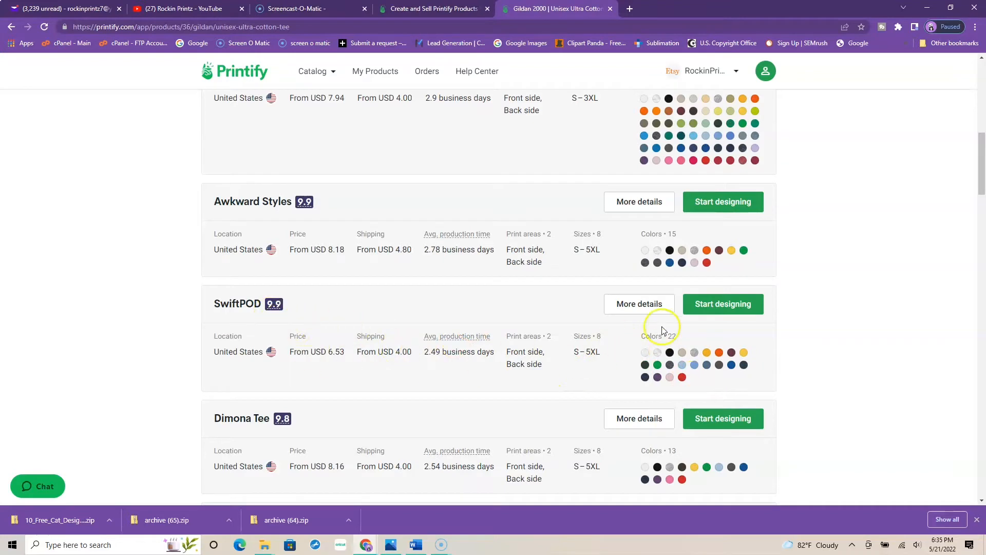
pyautogui.click(739, 304)
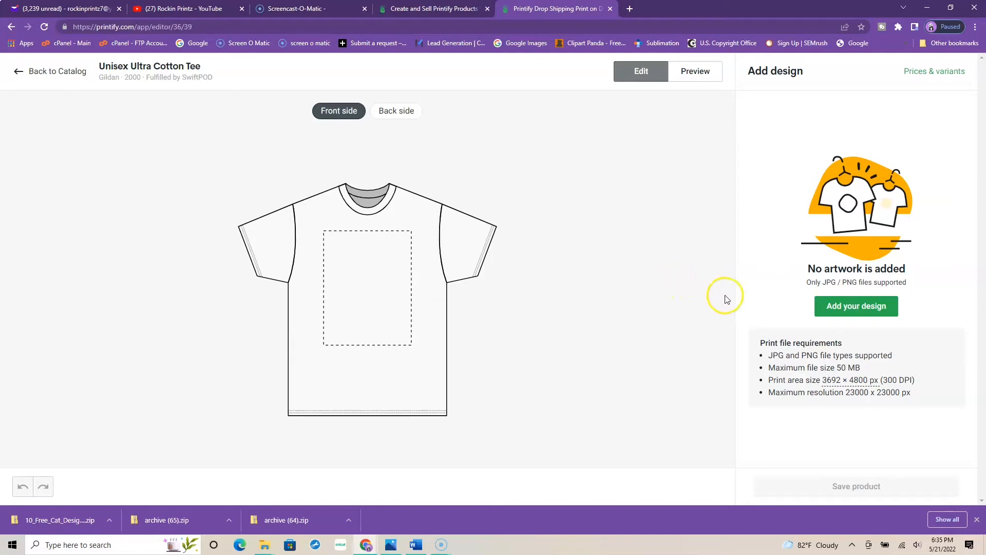
# Step: From the product catalog in the other tab, go to the Printify home page and open Free T-shirt Designs
pyautogui.click(418, 10)
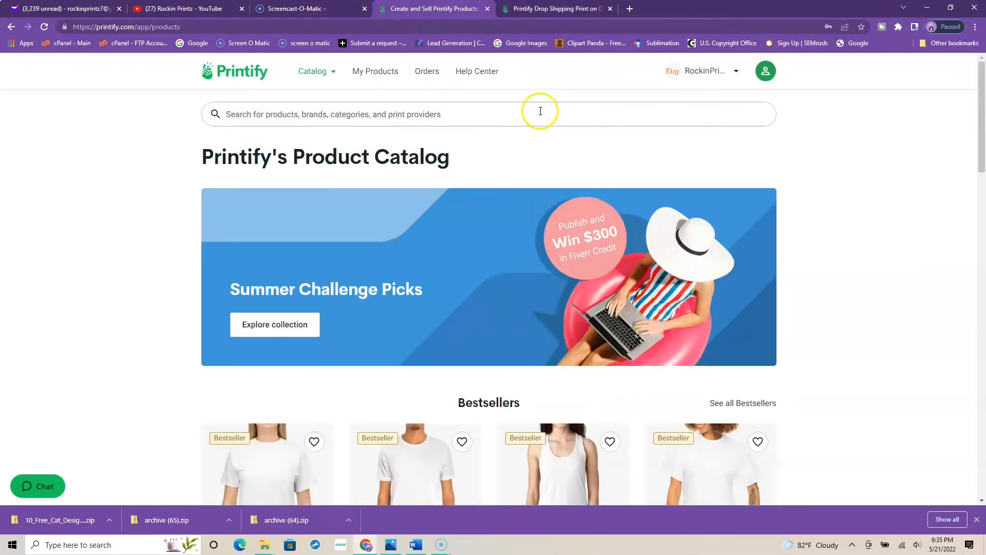
pyautogui.scroll(-20, 527, 136)
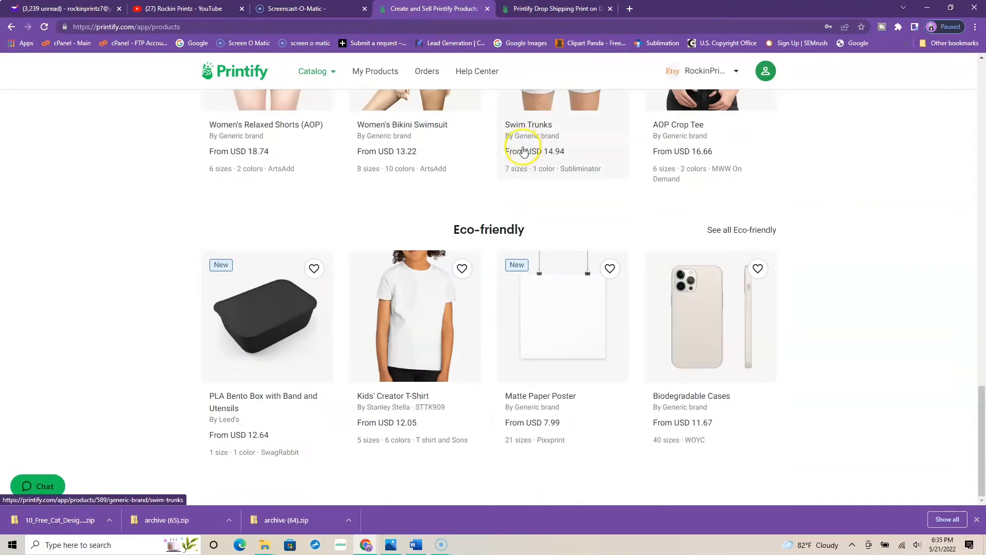
pyautogui.scroll(20, 469, 209)
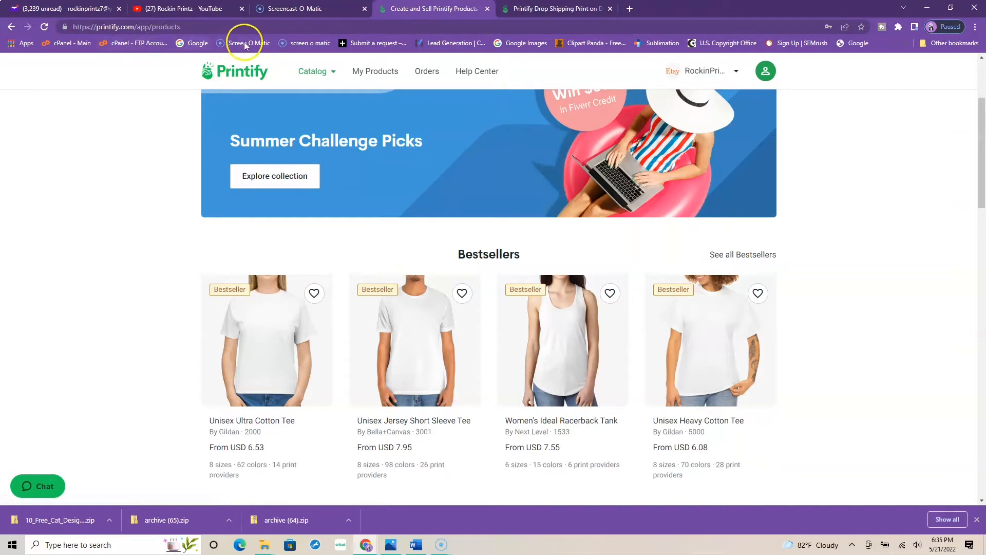
pyautogui.click(254, 71)
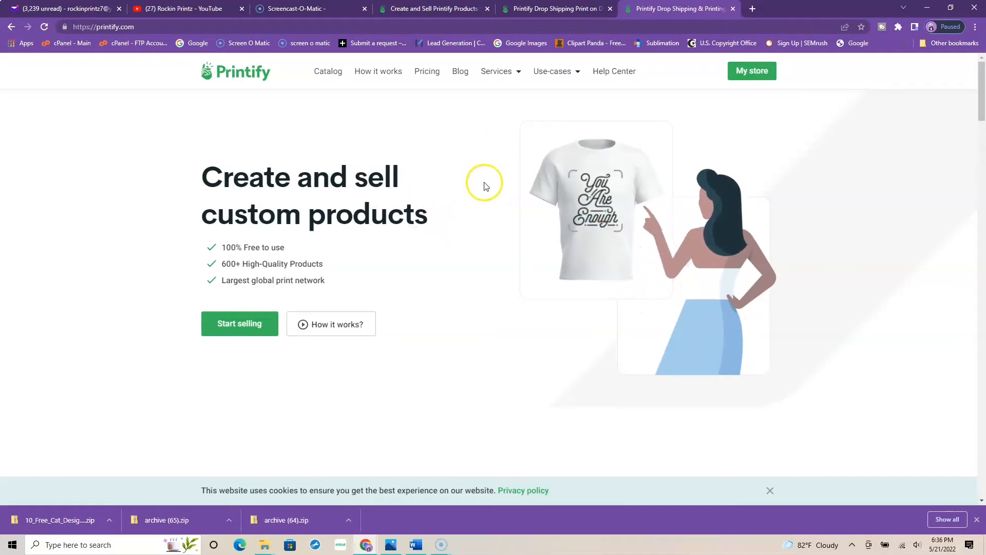
pyautogui.scroll(-10, 485, 195)
pyautogui.scroll(-15, 485, 207)
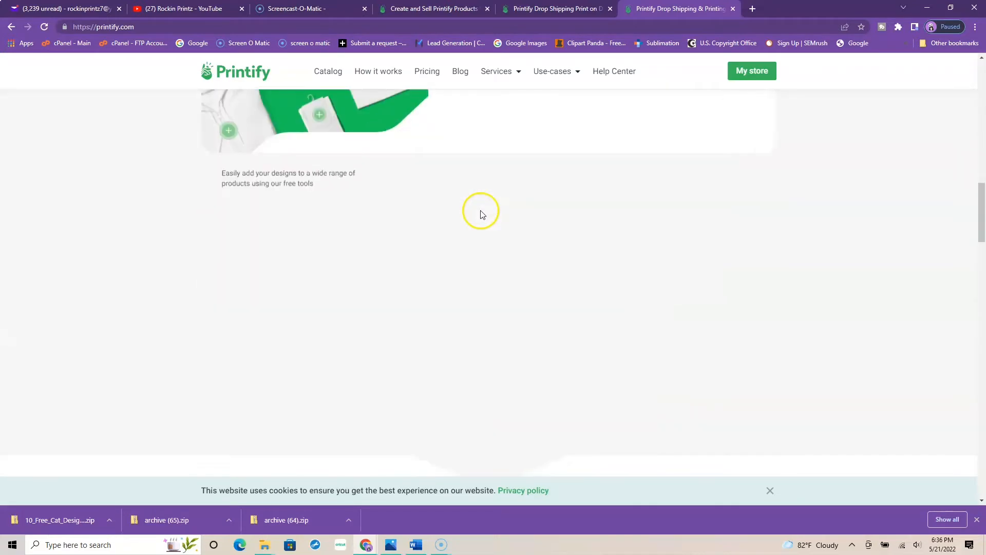
pyautogui.scroll(-15, 477, 219)
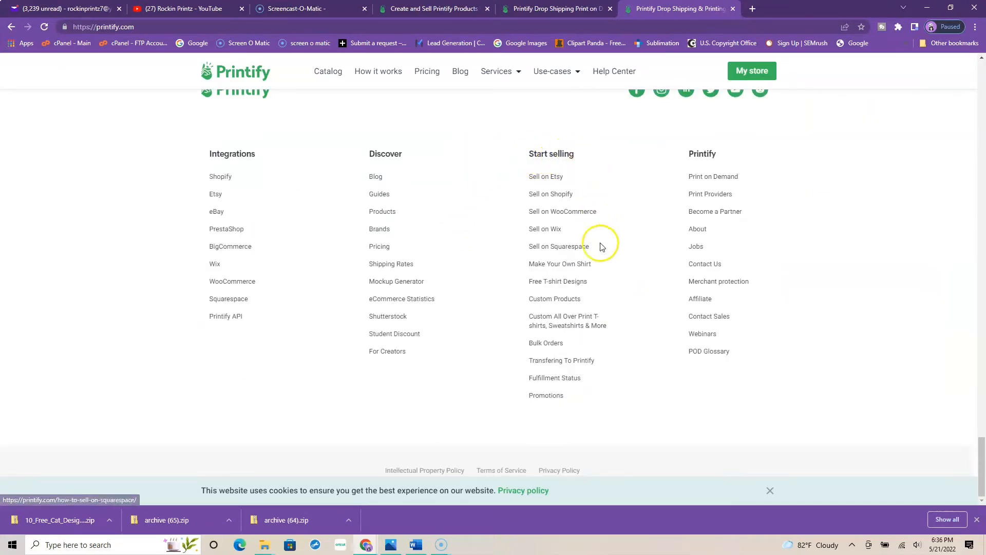
pyautogui.click(562, 283)
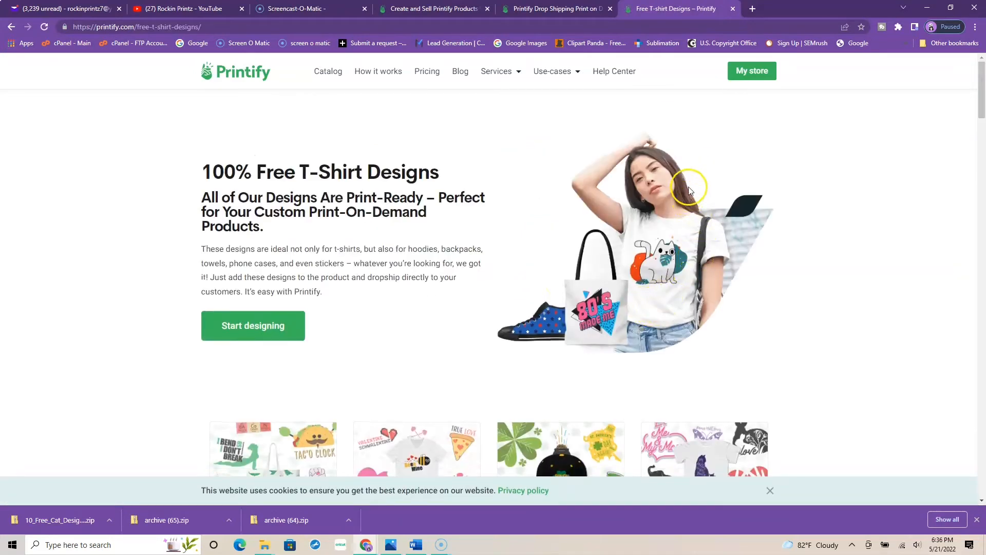
# Step: Look through the downloadable design packs on the Free T-shirt Designs page
pyautogui.scroll(-1, 662, 171)
pyautogui.scroll(-4, 663, 171)
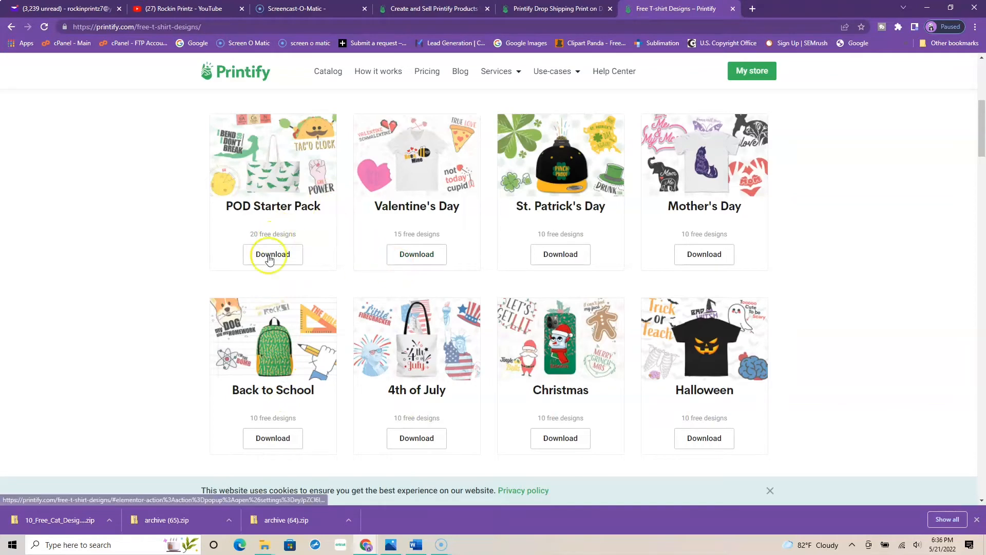
pyautogui.scroll(-9, 462, 237)
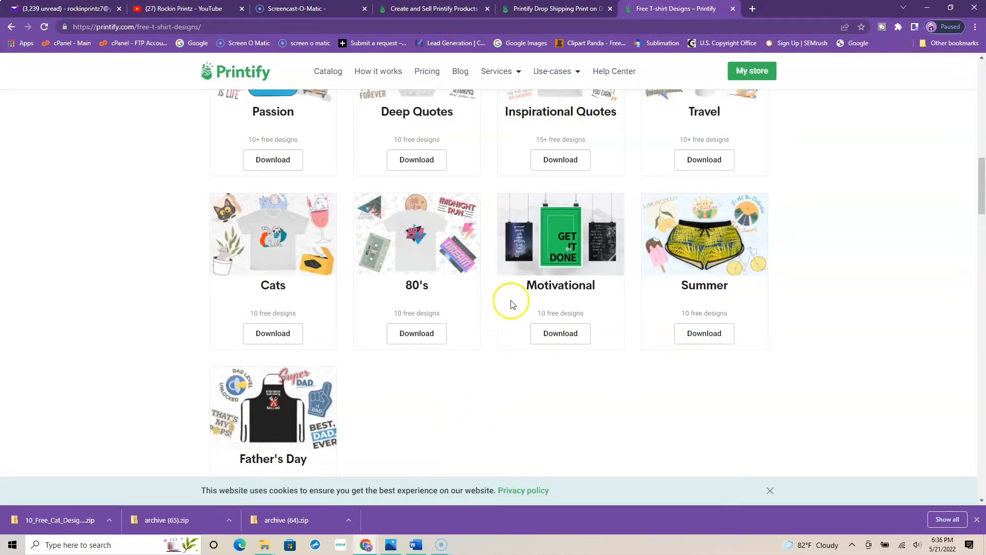
pyautogui.scroll(15, 576, 250)
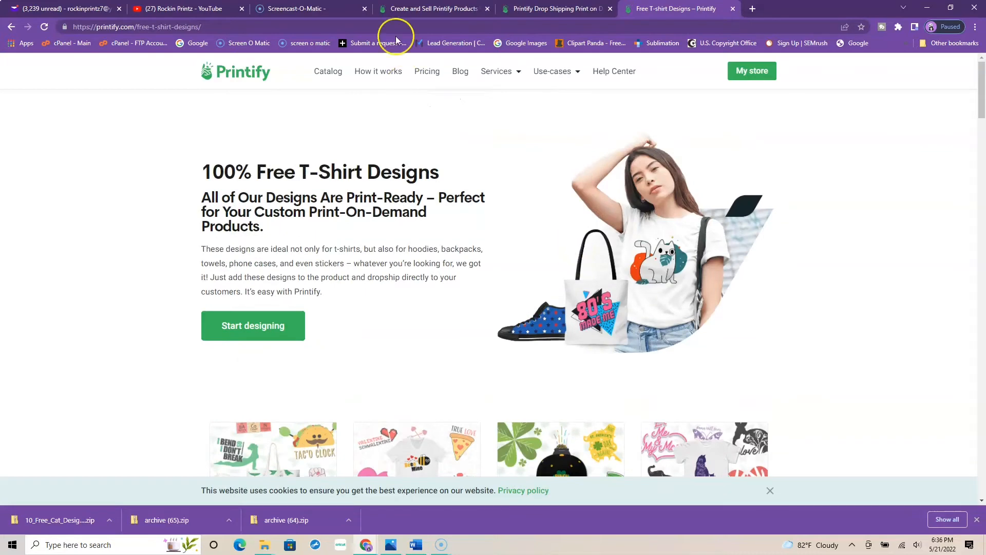
# Step: Return to the Unisex Ultra Cotton Tee editor and add Cat_in_box.png from the design library to the front side
pyautogui.click(536, 10)
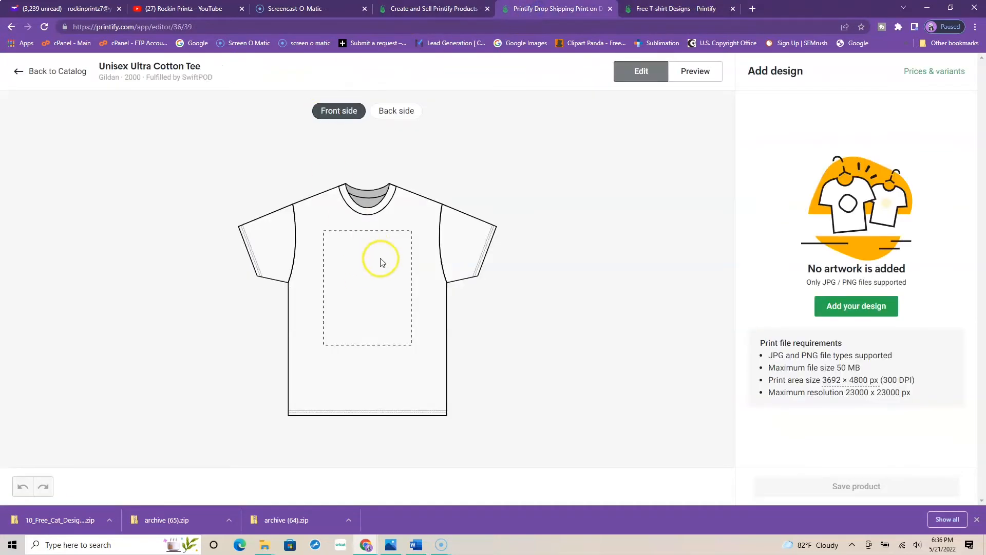
pyautogui.click(861, 314)
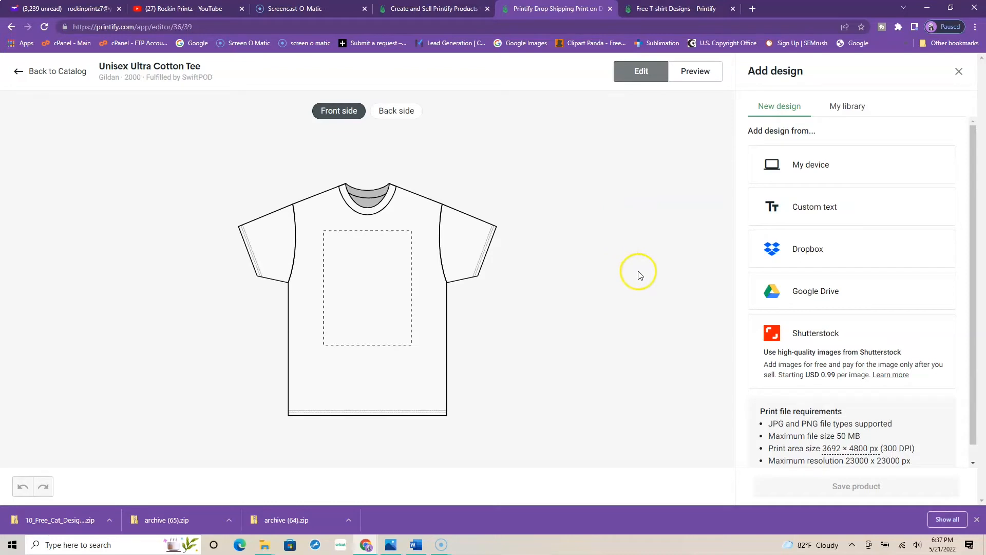
pyautogui.click(840, 109)
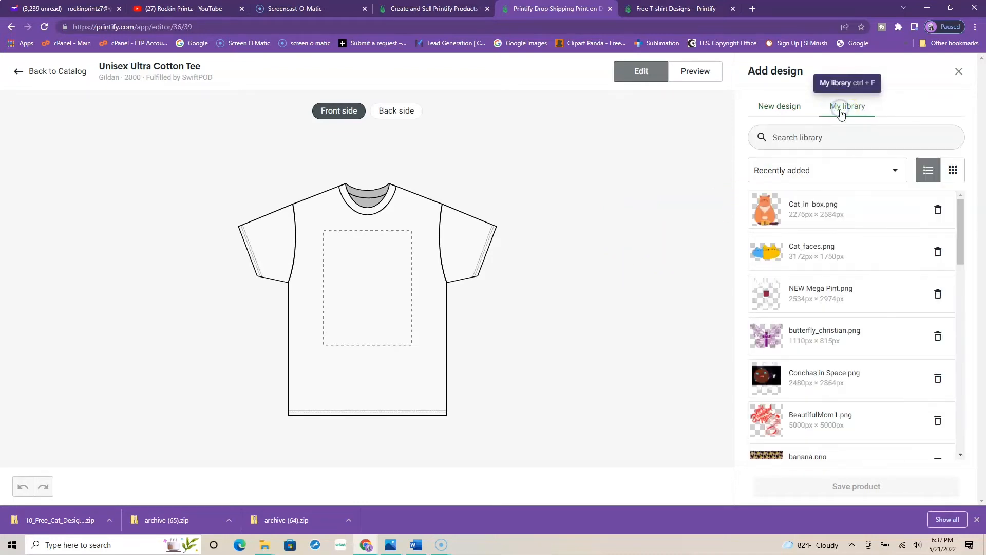
pyautogui.click(770, 212)
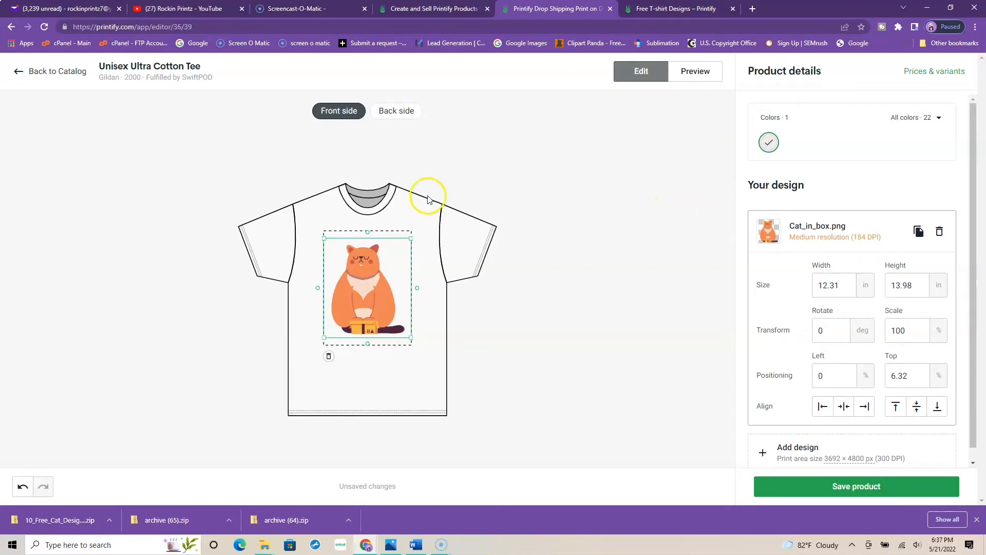
# Step: Add black to the shirt's colors and remove white, leaving black as the only selected color
pyautogui.click(937, 119)
pyautogui.click(877, 157)
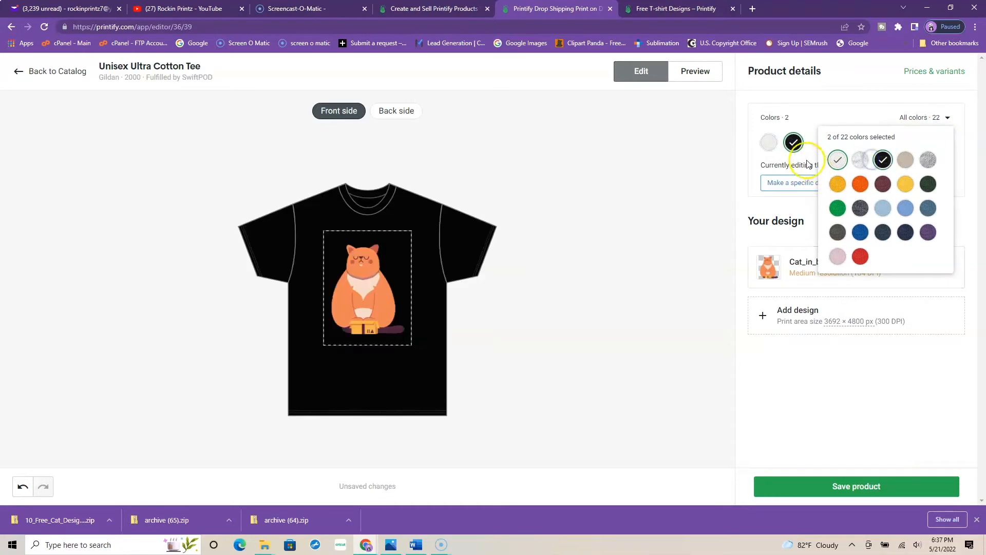
pyautogui.click(835, 161)
pyautogui.click(596, 249)
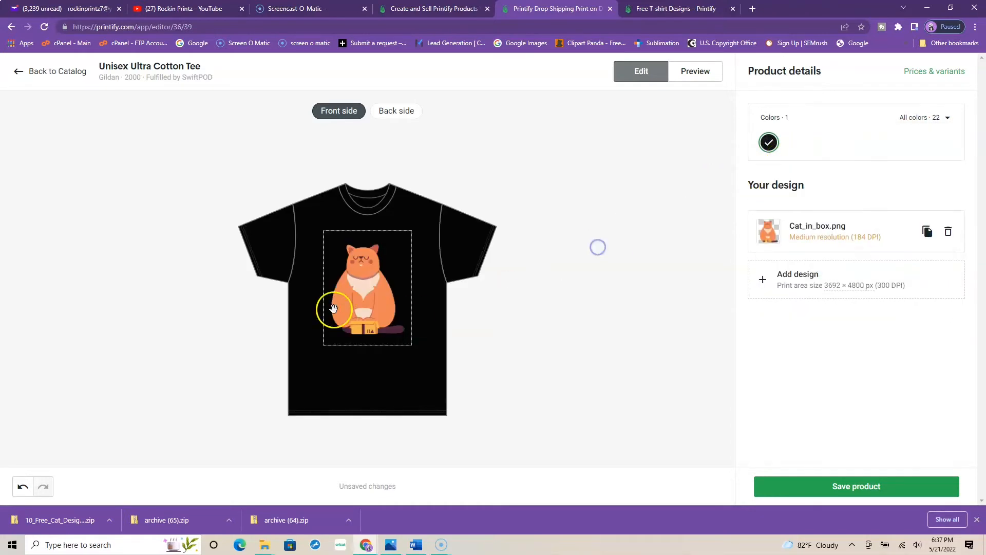
# Step: Shrink the cat design on the shirt front to about 10.18 × 11.56 in, a scale of about 82.7%
pyautogui.click(360, 303)
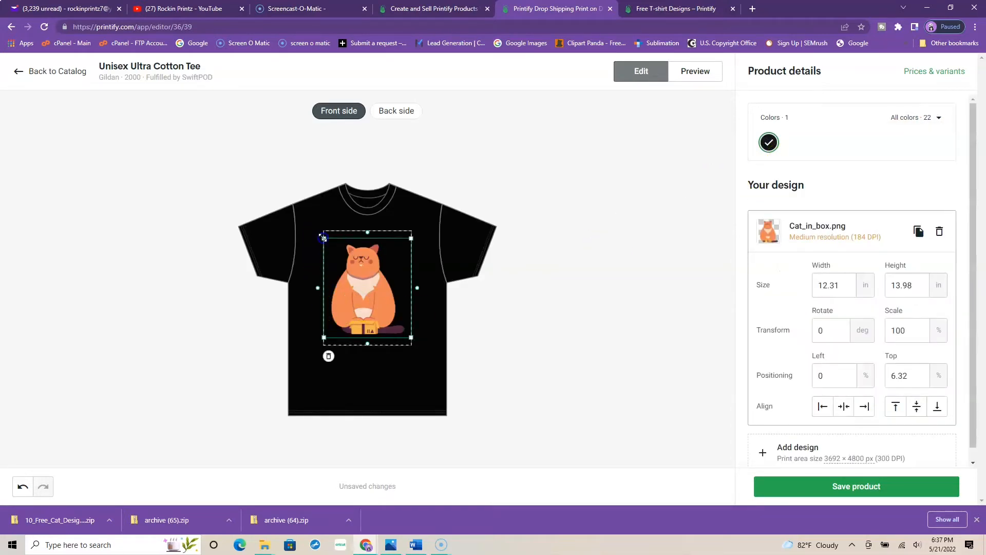
pyautogui.moveTo(323, 237); pyautogui.dragTo(331, 247)
pyautogui.click(377, 274)
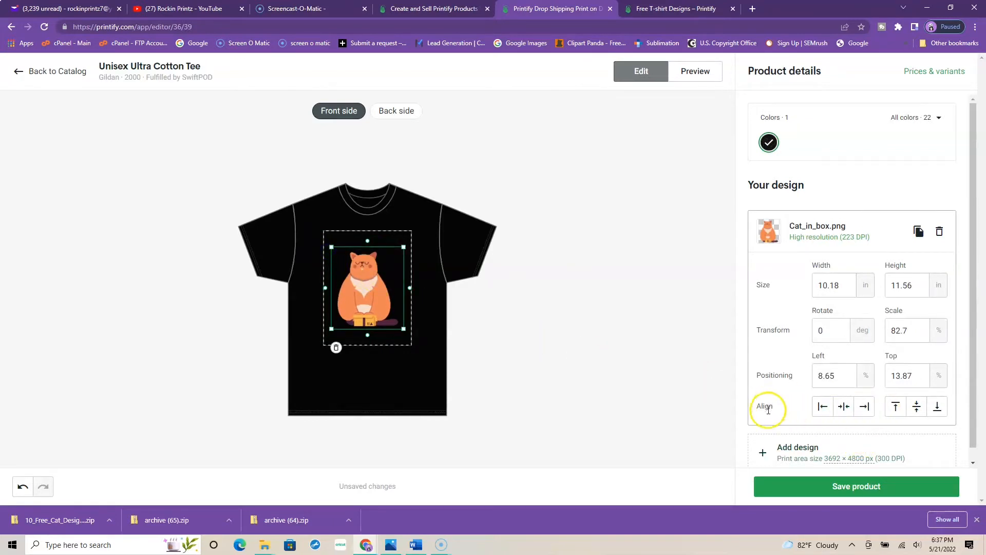
# Step: Resize the cat design to about 10.02 × 11.38 in and align it to the bottom of the print area
pyautogui.click(938, 410)
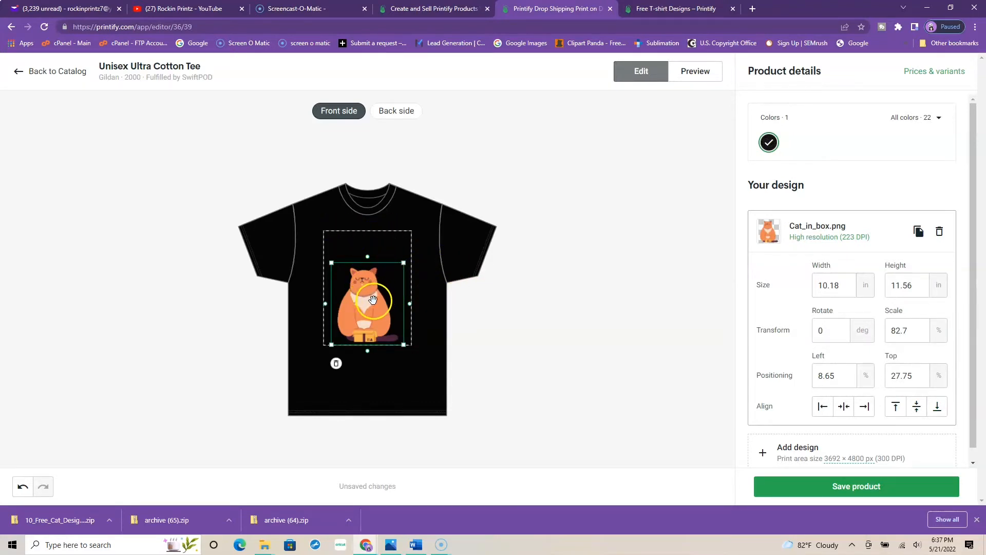
pyautogui.moveTo(403, 345); pyautogui.dragTo(416, 252)
pyautogui.moveTo(357, 299); pyautogui.dragTo(356, 289)
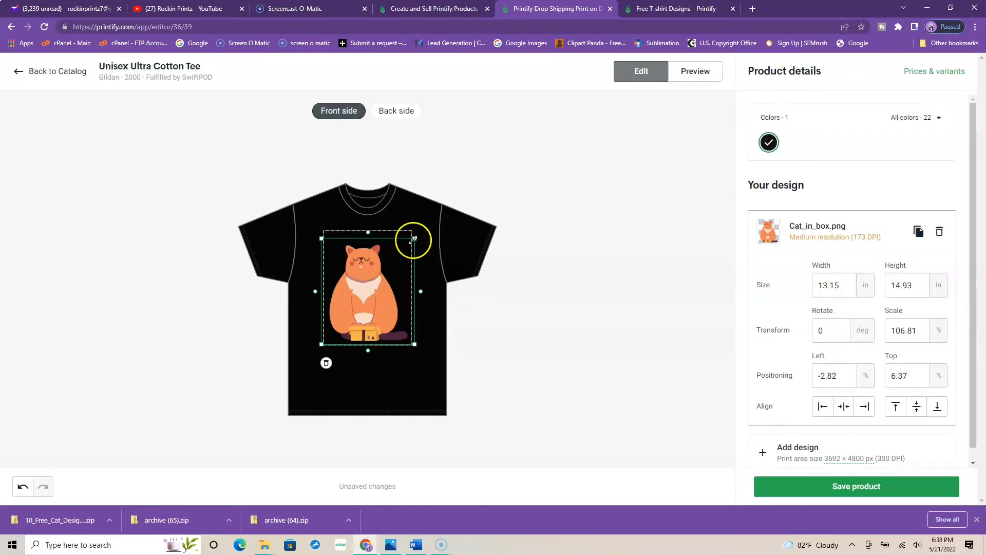
pyautogui.moveTo(414, 239); pyautogui.dragTo(410, 247)
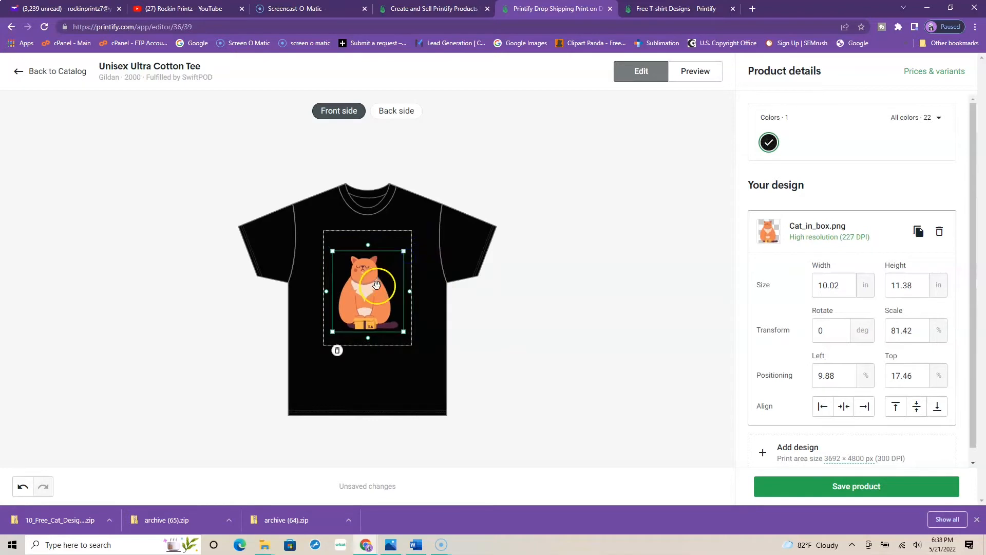
pyautogui.click(936, 407)
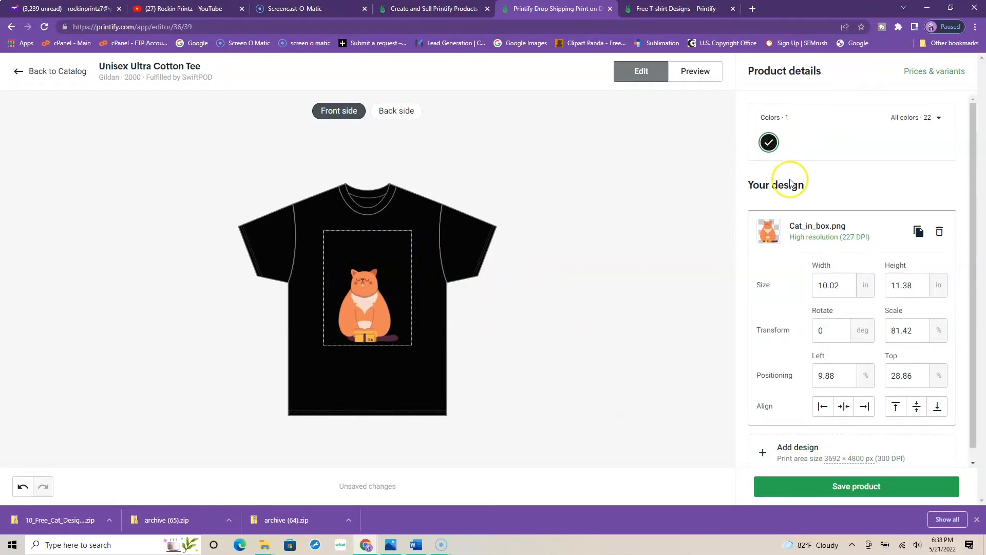
# Step: Add a custom text layer reading "I Need A HUG!" to the front of the shirt
pyautogui.click(762, 452)
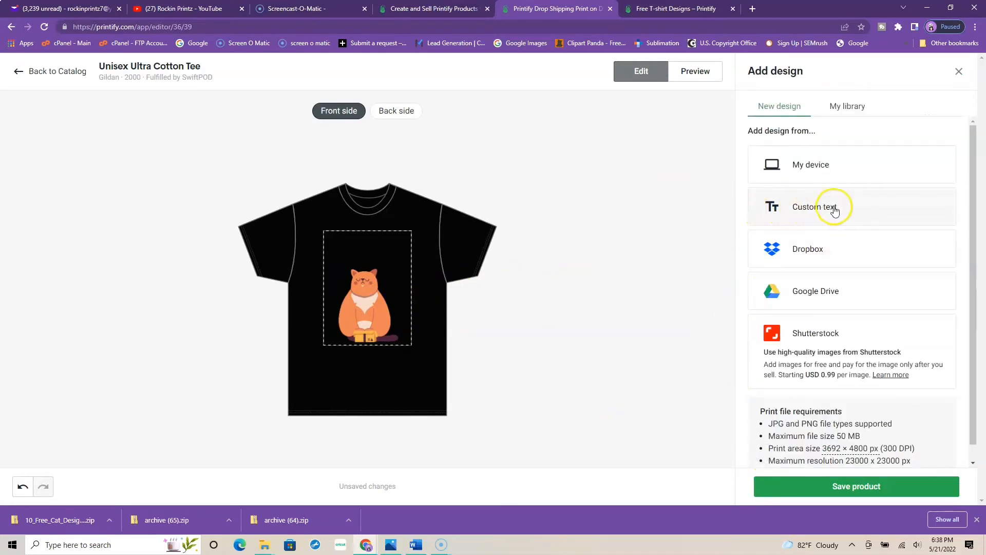
pyautogui.click(804, 211)
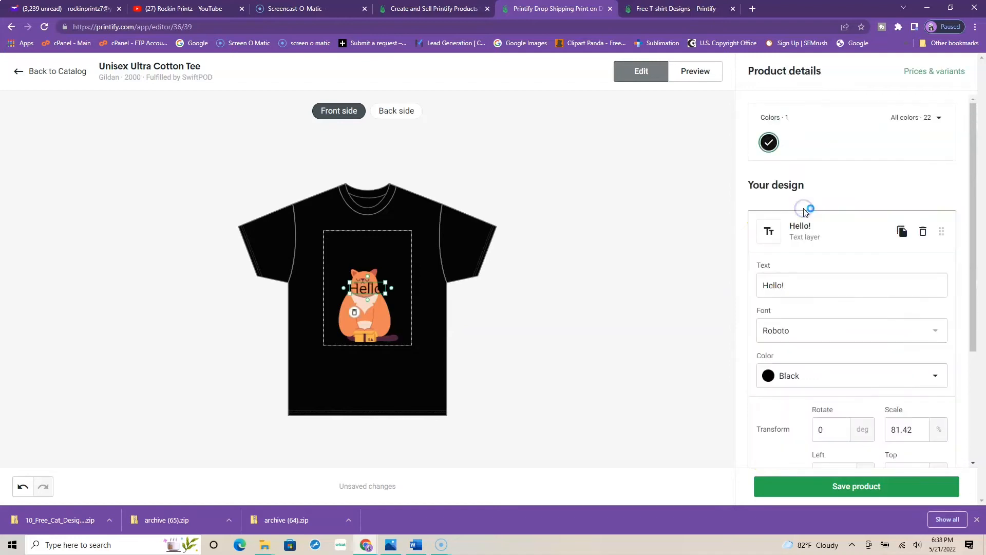
pyautogui.tripleClick(811, 284)
pyautogui.write('I ')
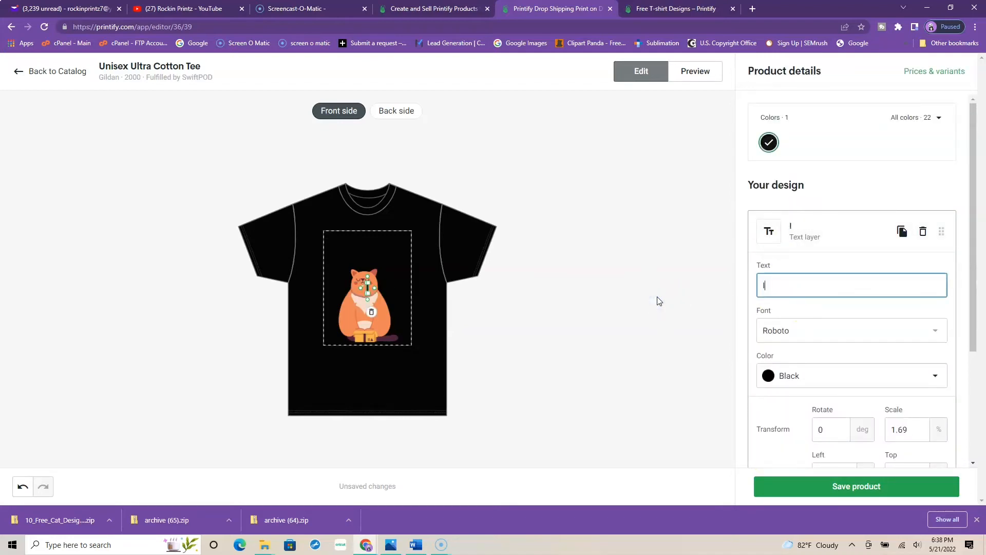
pyautogui.write('Need a')
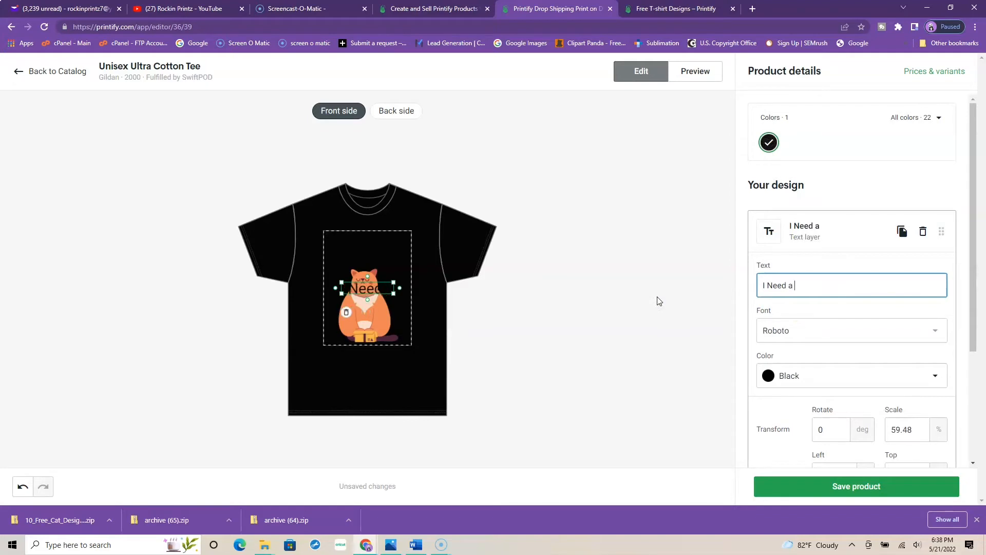
pyautogui.press('BackSpace')
pyautogui.press('BackSpace')
pyautogui.press('BackSpace')
pyautogui.press('BackSpace')
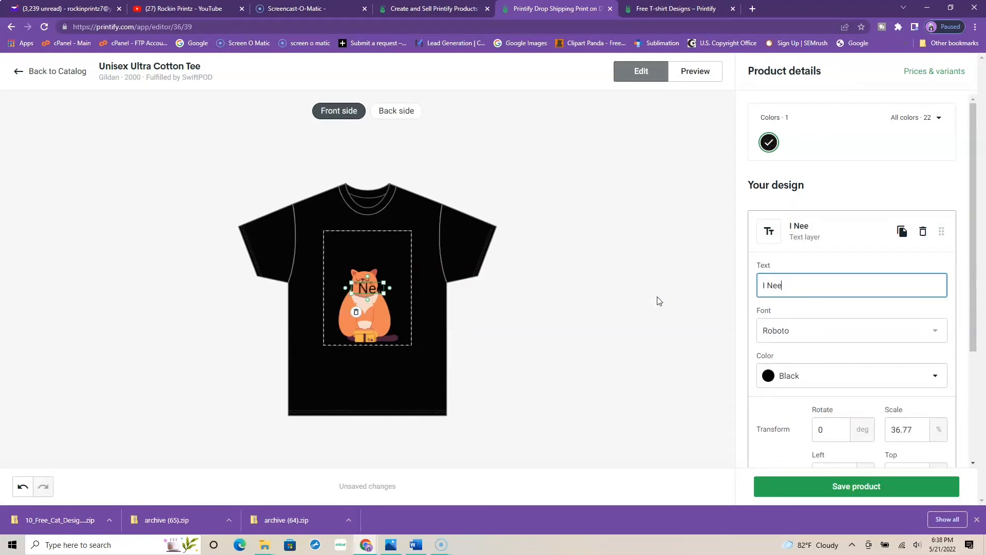
pyautogui.write('d A')
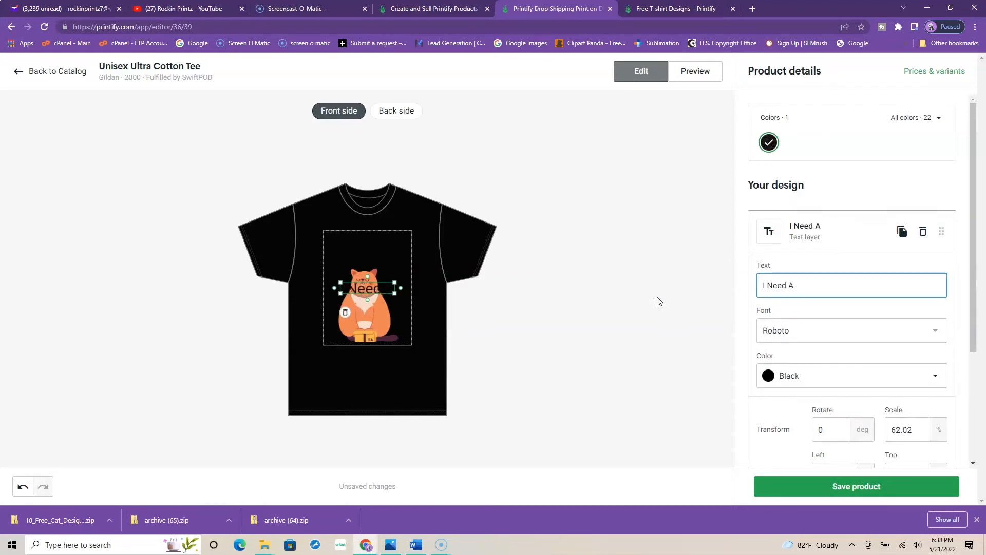
pyautogui.write(' HUG!')
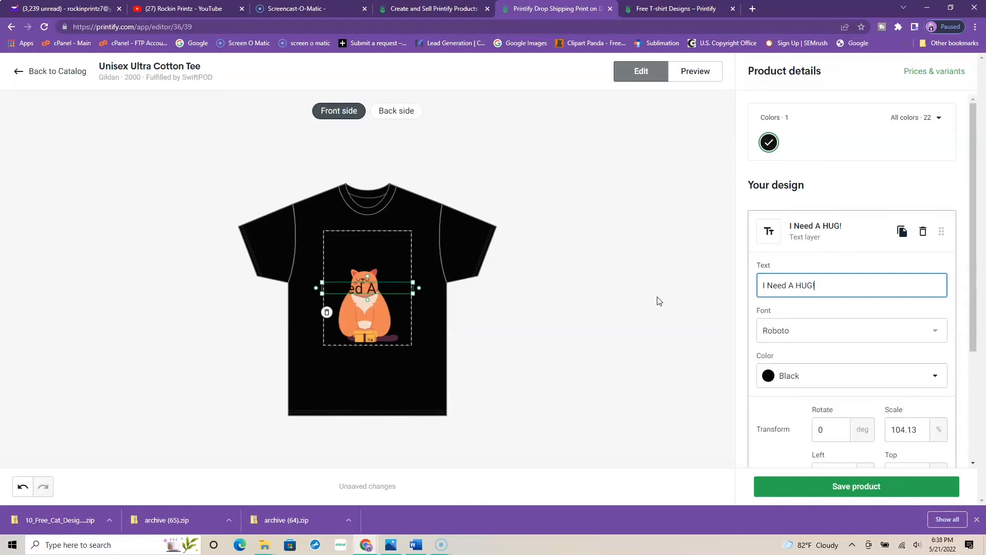
# Step: Replace the capital "A" with a lowercase one so the text layer reads "I Need a HUG!"
pyautogui.click(787, 285)
pyautogui.click(797, 285)
pyautogui.press('BackSpace')
pyautogui.write('s')
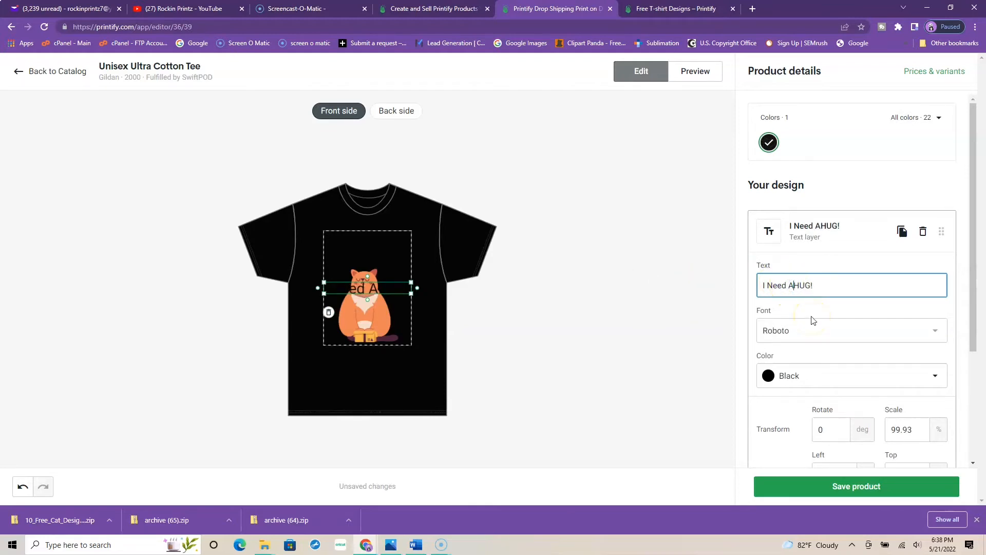
pyautogui.press('BackSpace')
pyautogui.press('BackSpace')
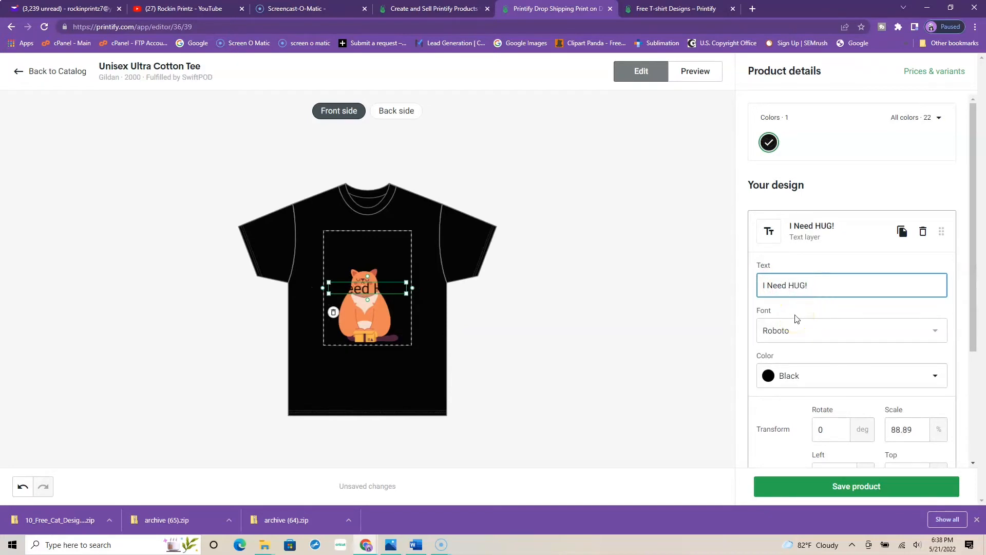
pyautogui.write('s')
pyautogui.press('BackSpace')
pyautogui.write('a')
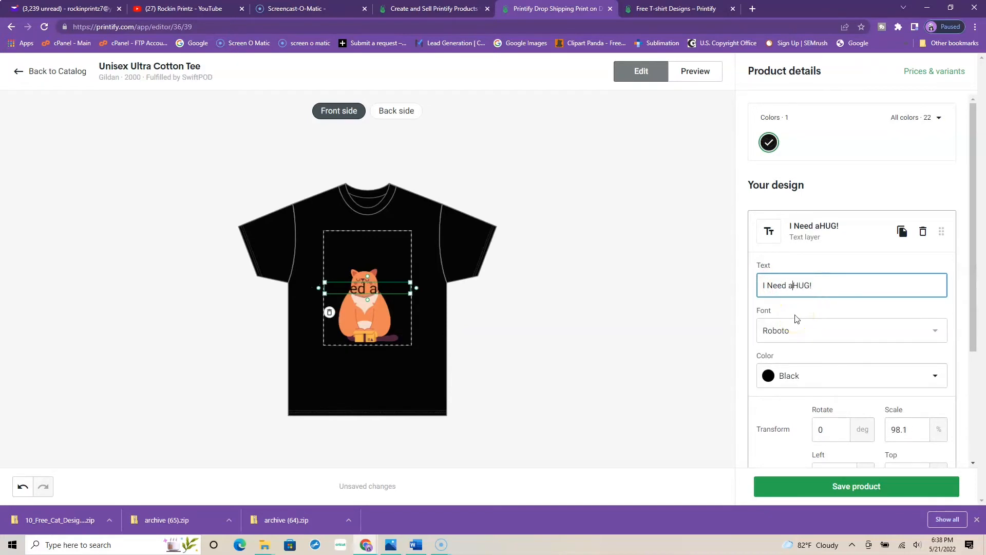
pyautogui.click(665, 336)
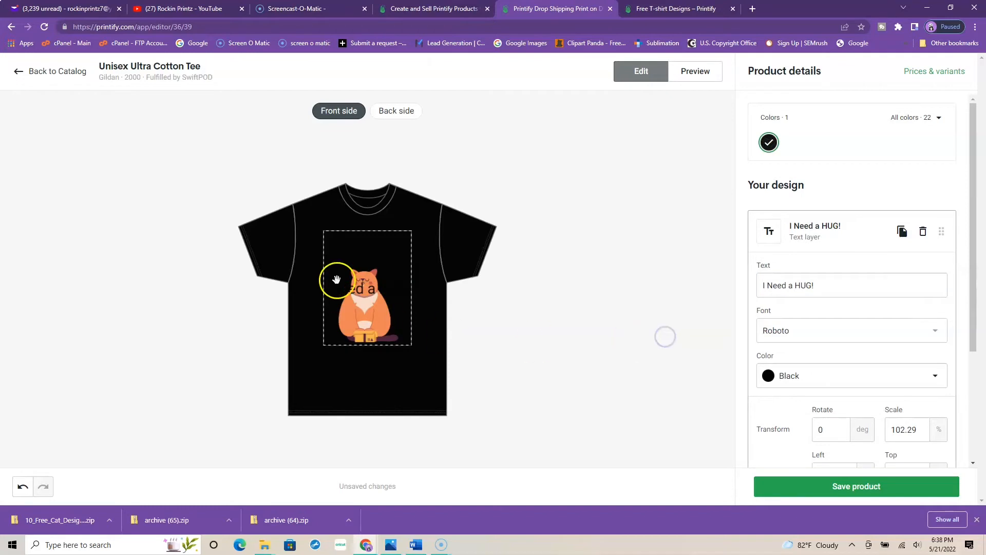
# Step: Set the "I Need a HUG!" text color to White and its font to Boogaloo
pyautogui.click(360, 284)
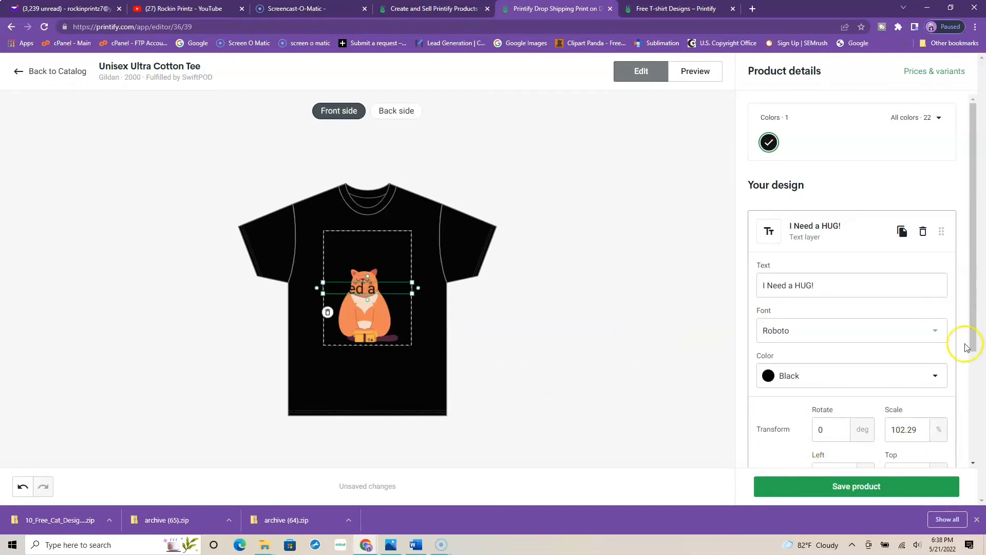
pyautogui.moveTo(974, 292); pyautogui.dragTo(975, 329)
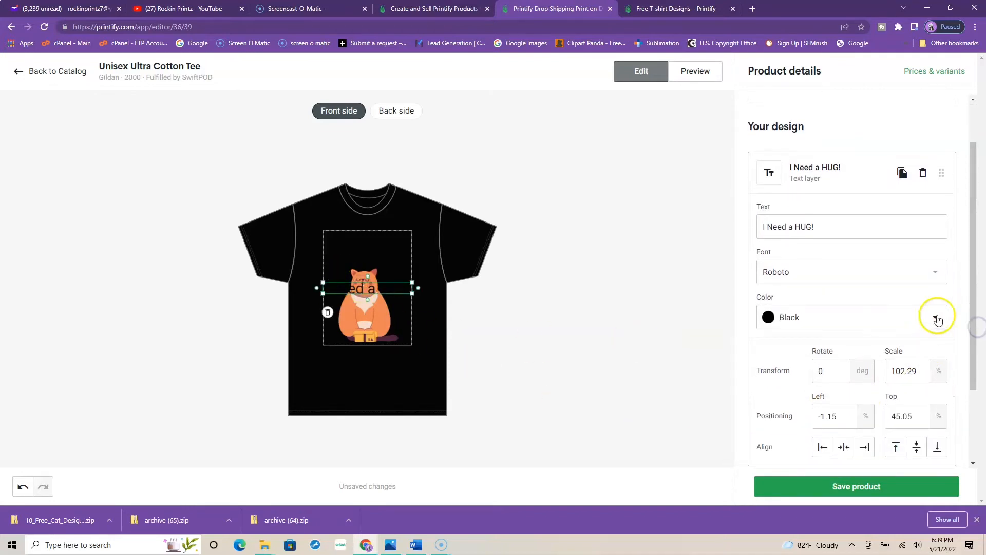
pyautogui.click(935, 317)
pyautogui.click(774, 348)
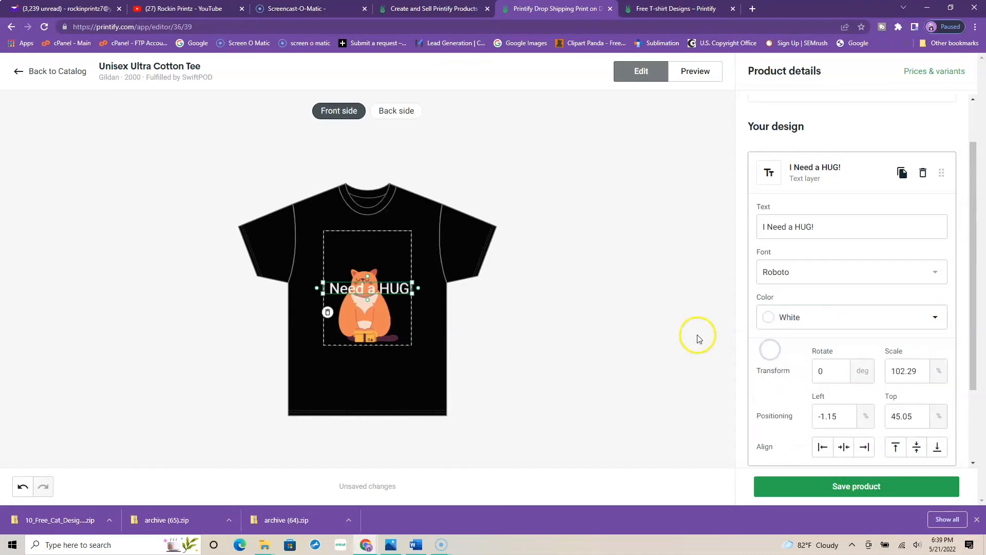
pyautogui.click(936, 273)
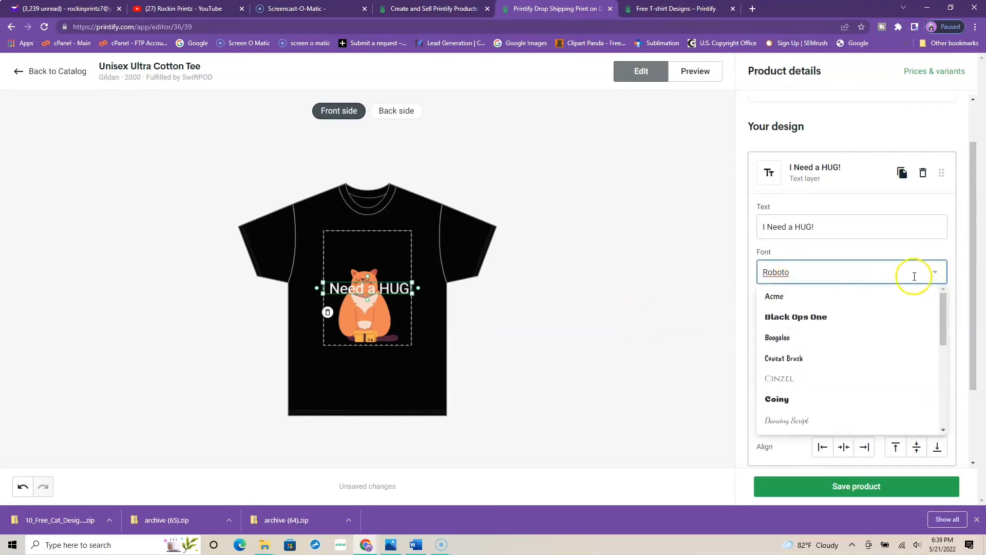
pyautogui.click(778, 339)
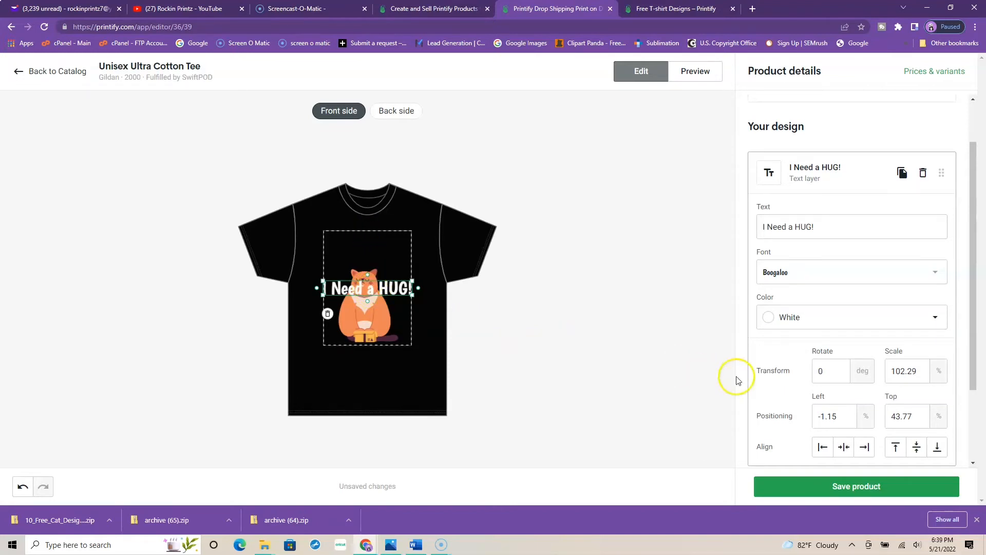
# Step: Align the text to the top of the print area and shrink it to a scale of about 92.6%
pyautogui.click(896, 447)
pyautogui.click(672, 392)
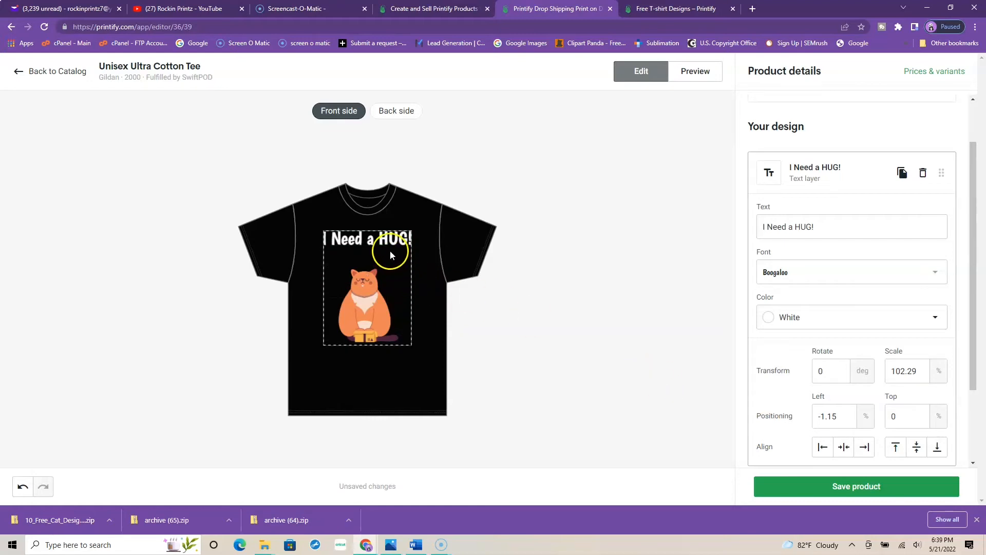
pyautogui.click(372, 241)
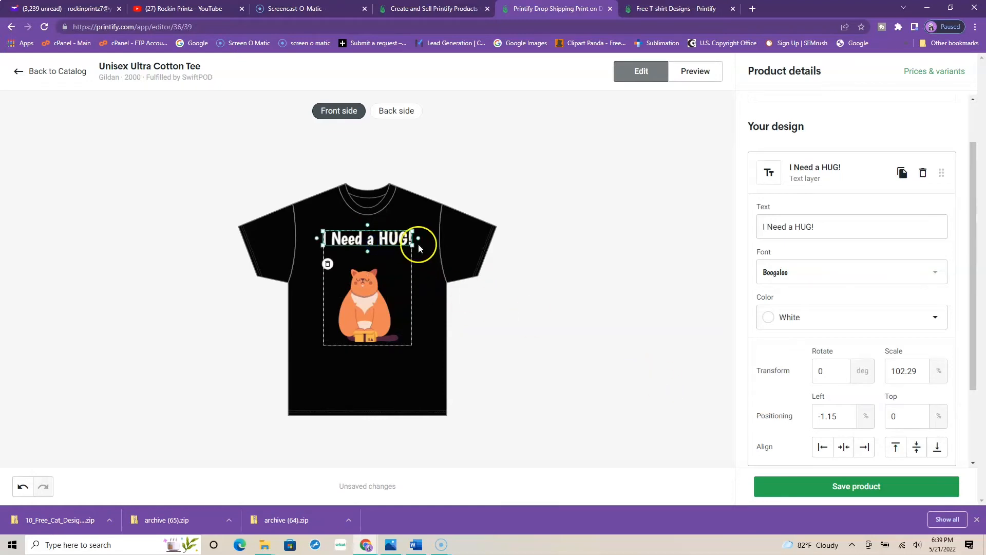
pyautogui.moveTo(417, 245); pyautogui.dragTo(409, 243)
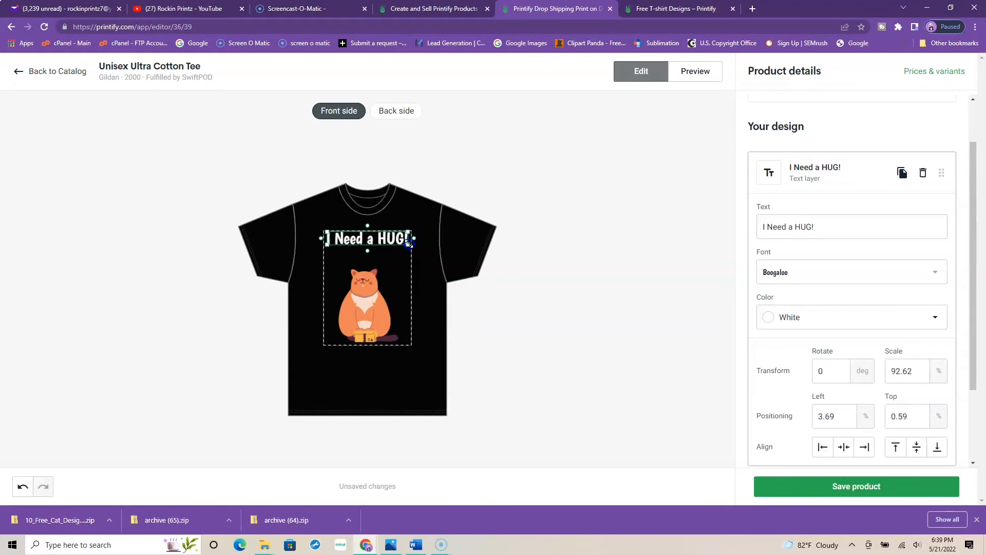
pyautogui.click(491, 264)
# Step: Enlarge the cat to about 12.14 × 13.79 in, a 98.66% scale, and shift it up slightly below the text
pyautogui.click(371, 282)
pyautogui.moveTo(403, 265); pyautogui.dragTo(414, 258)
pyautogui.moveTo(371, 307); pyautogui.dragTo(371, 297)
pyautogui.click(592, 309)
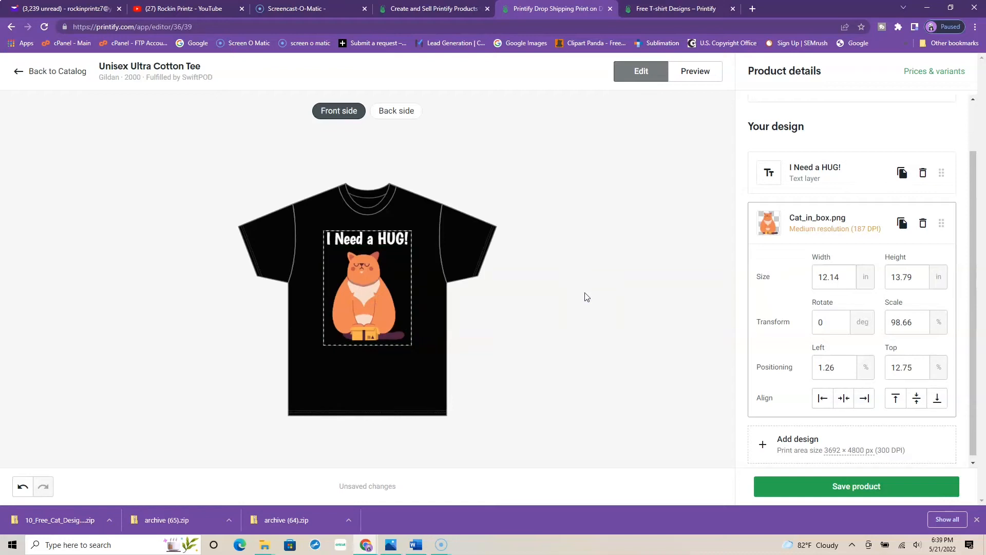
# Step: Save the product and open the details of the newest unpublished Unisex Ultra Cotton Tee
pyautogui.click(861, 483)
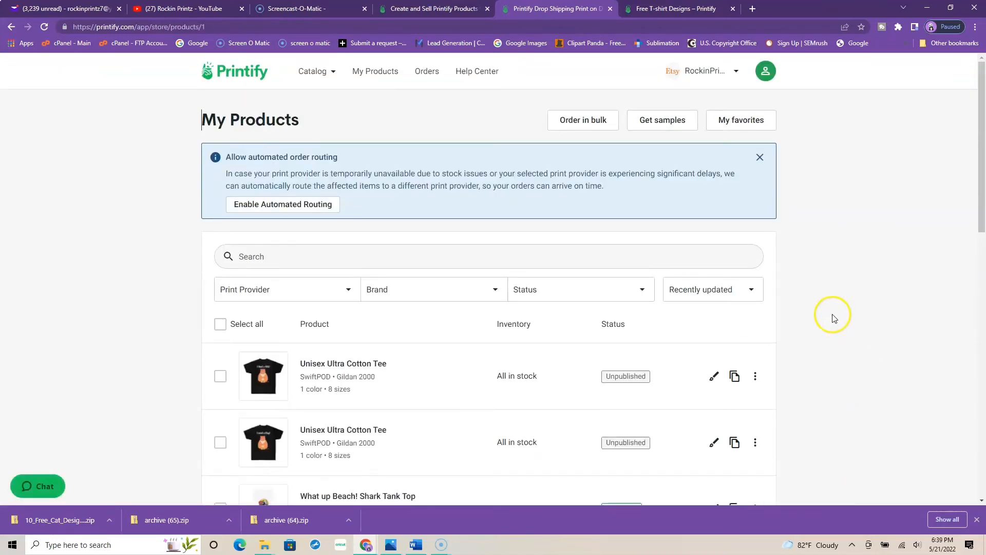
pyautogui.click(629, 378)
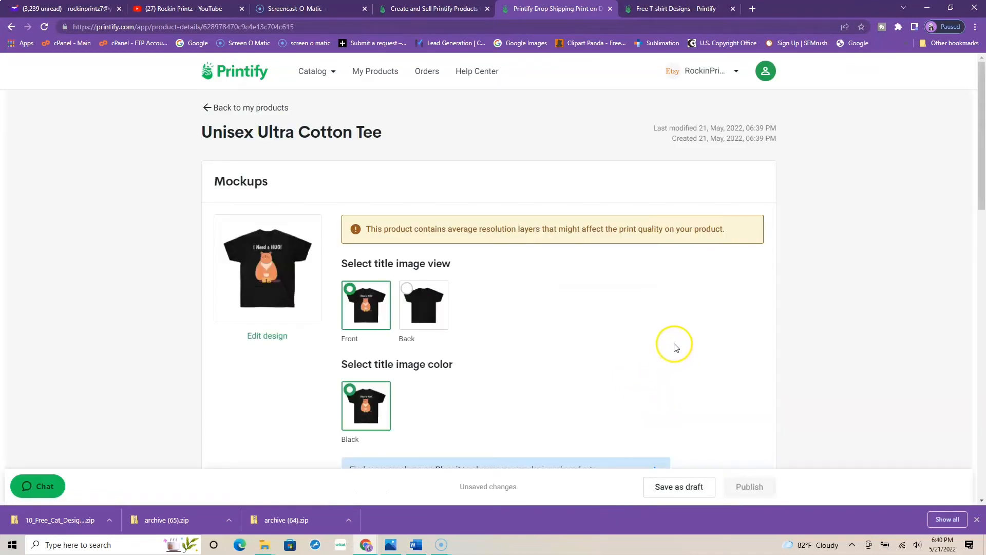
# Step: Try the Back mockup as the title image view and switch back to Front
pyautogui.scroll(-1, 769, 303)
pyautogui.scroll(-1, 769, 303)
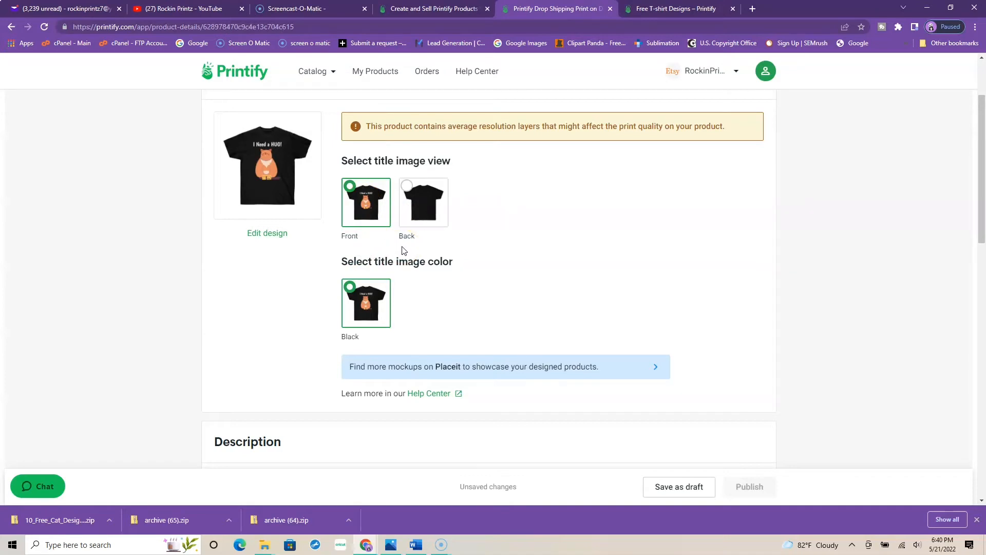
pyautogui.click(416, 200)
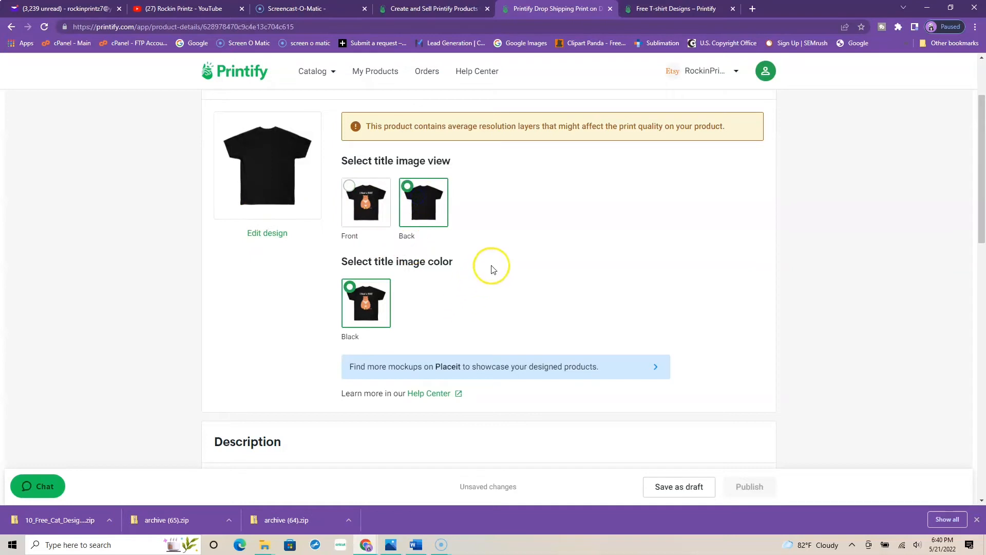
pyautogui.click(374, 211)
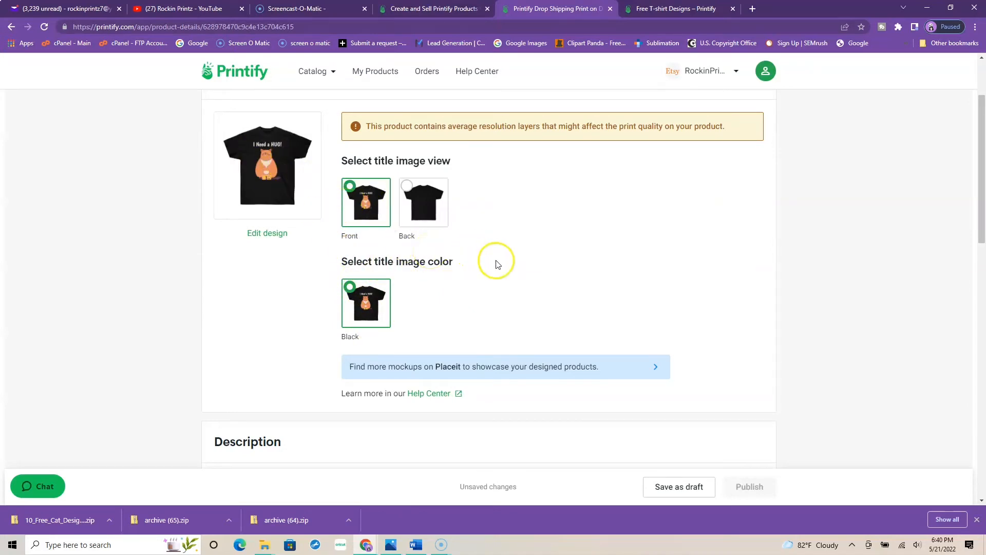
# Step: Replace the product title with "I Need a Hug (Cat)"
pyautogui.scroll(-1, 546, 233)
pyautogui.scroll(-3, 547, 233)
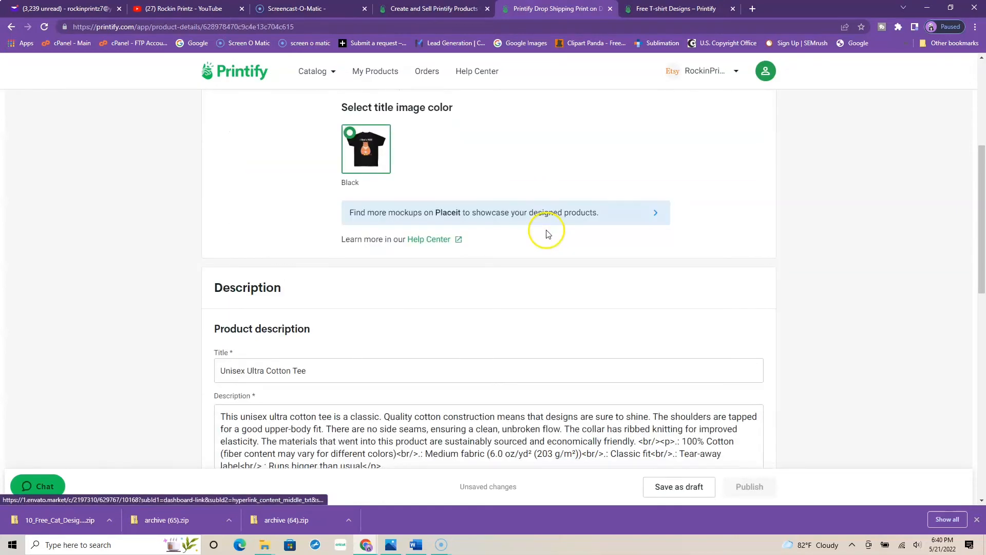
pyautogui.click(332, 268)
pyautogui.hotkey('ctrl', 'a')
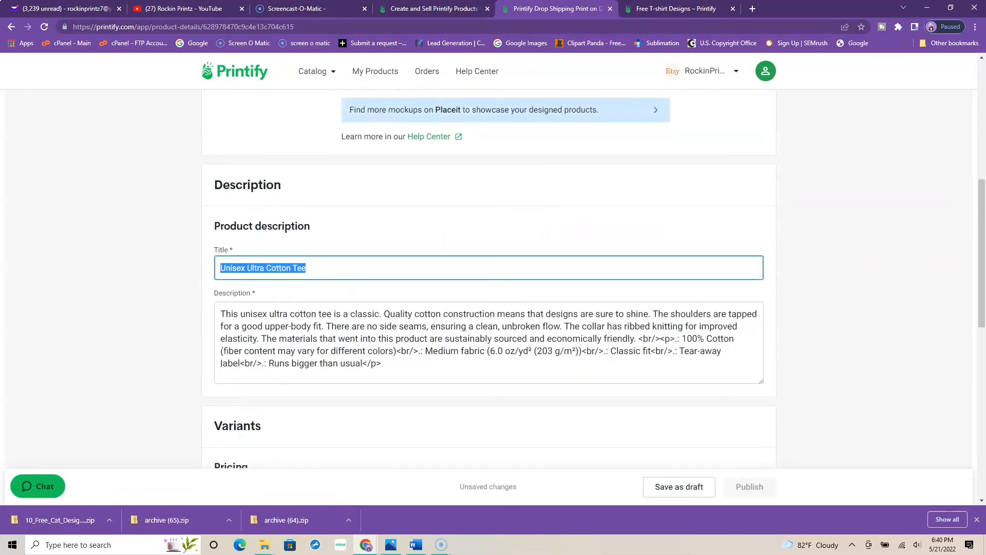
pyautogui.write('Cat)')
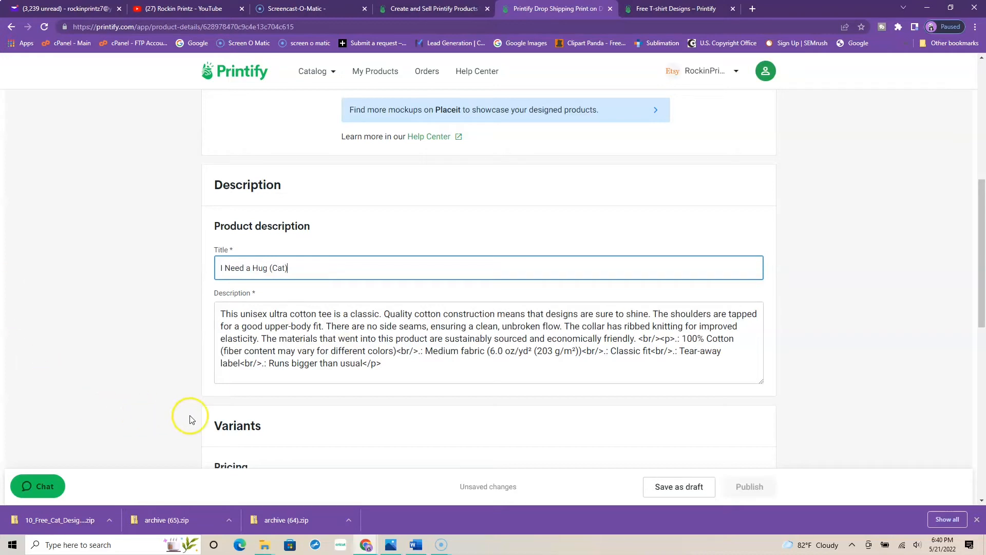
# Step: Replace the product description with "What a great gift for your family and Friends to enjoy!"
pyautogui.moveTo(383, 363); pyautogui.dragTo(207, 306)
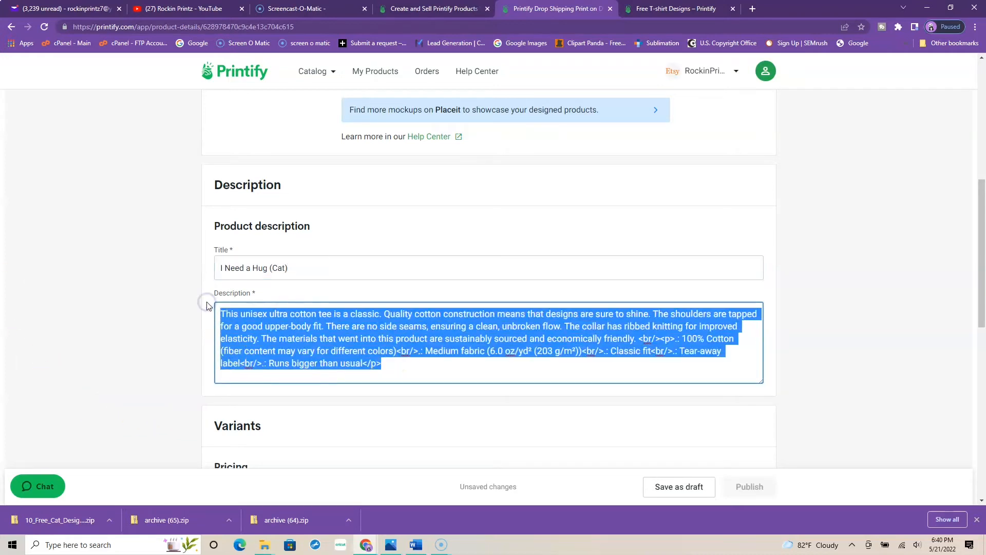
pyautogui.press('BackSpace')
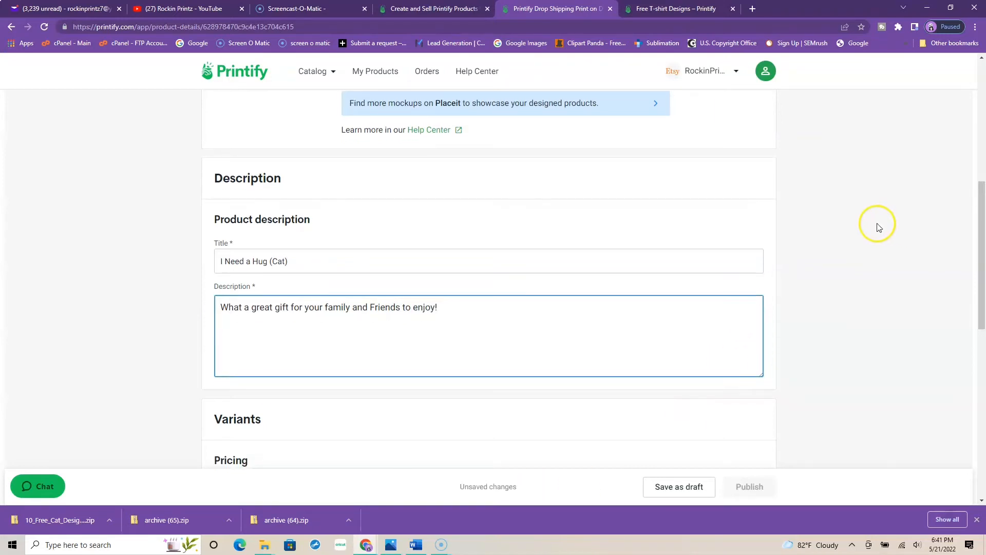
pyautogui.scroll(-7, 876, 226)
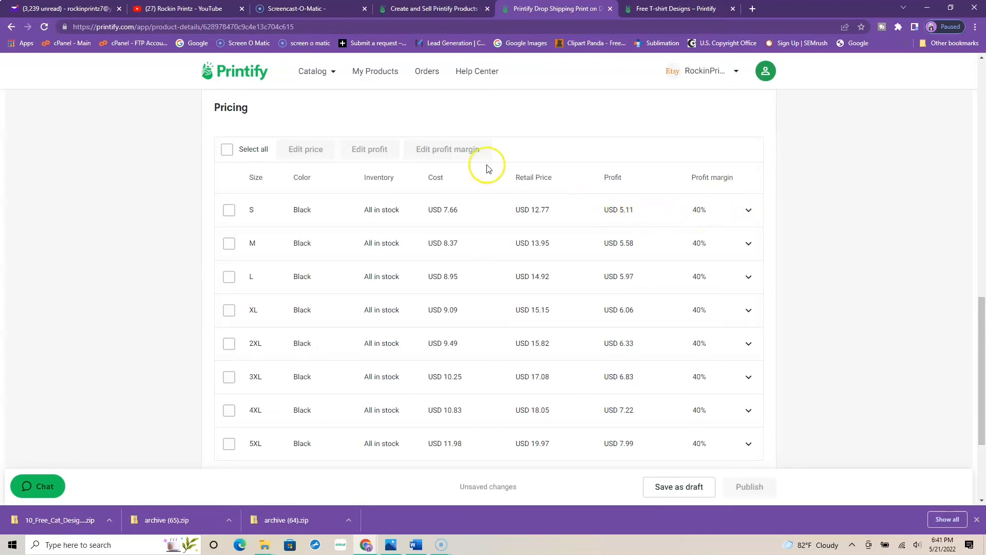
# Step: Set the profit margin of all eight shirt size variants to 55%
pyautogui.click(226, 149)
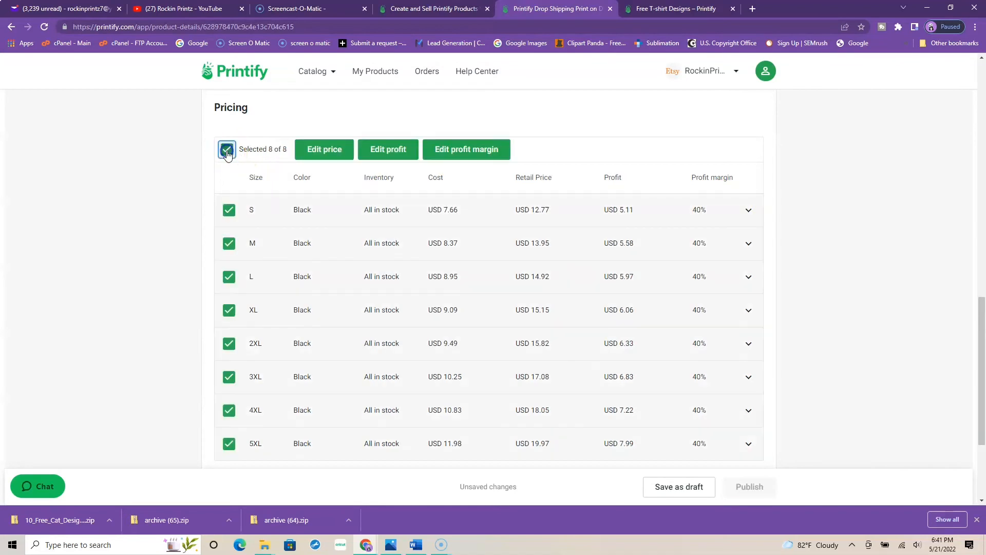
pyautogui.click(473, 150)
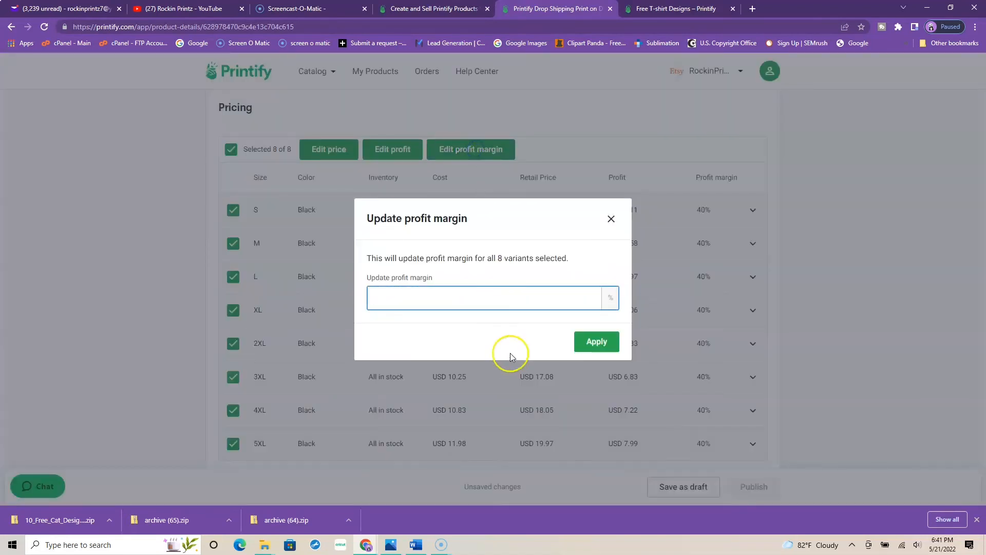
pyautogui.write('55')
pyautogui.click(594, 342)
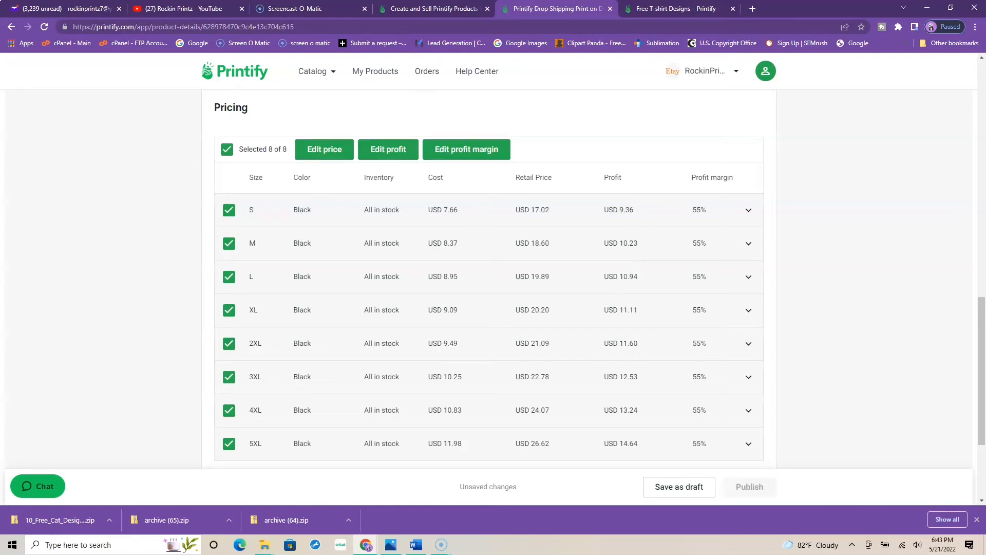
# Step: Enable publishing the product to the Etsy store and publish it
pyautogui.scroll(4, 668, 219)
pyautogui.scroll(1, 668, 216)
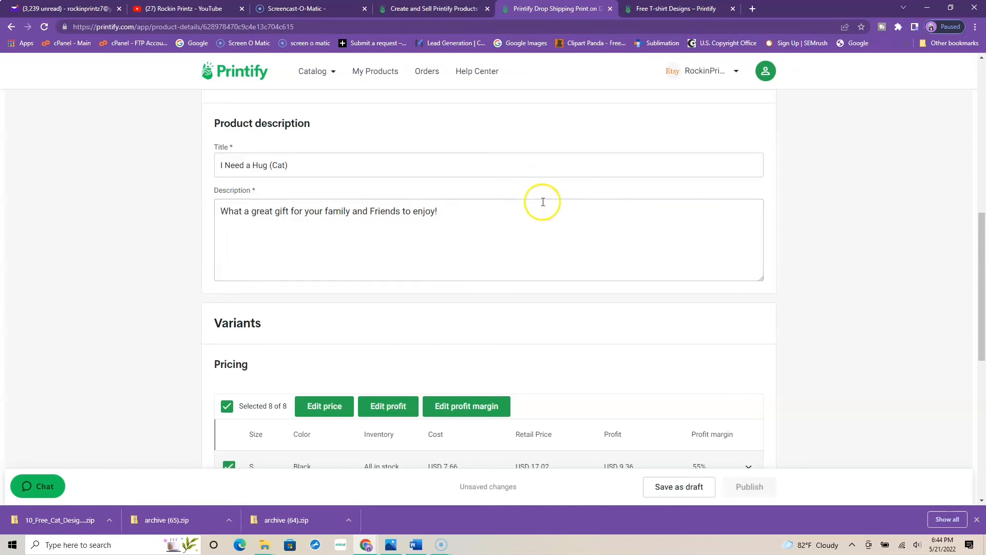
pyautogui.scroll(-4, 846, 224)
pyautogui.scroll(-4, 847, 223)
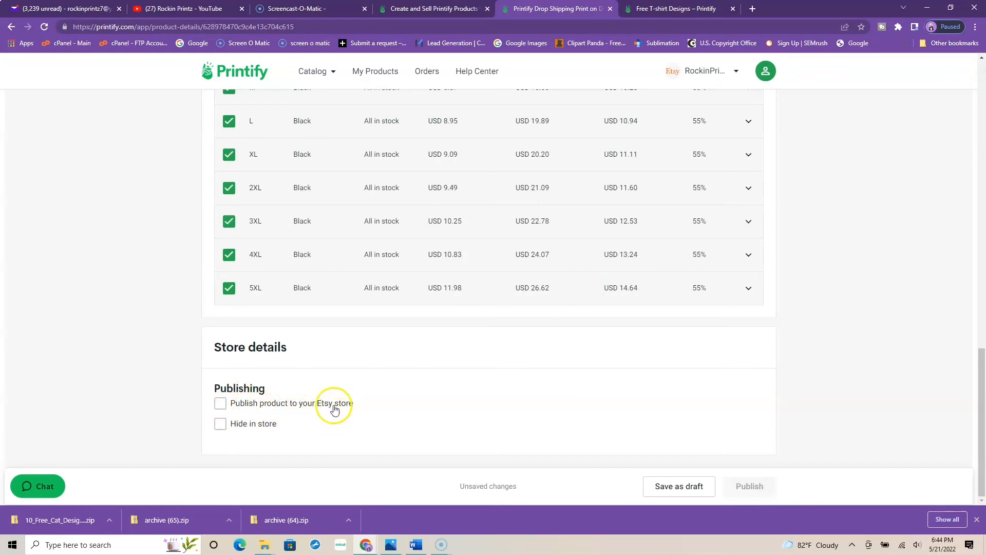
pyautogui.click(217, 406)
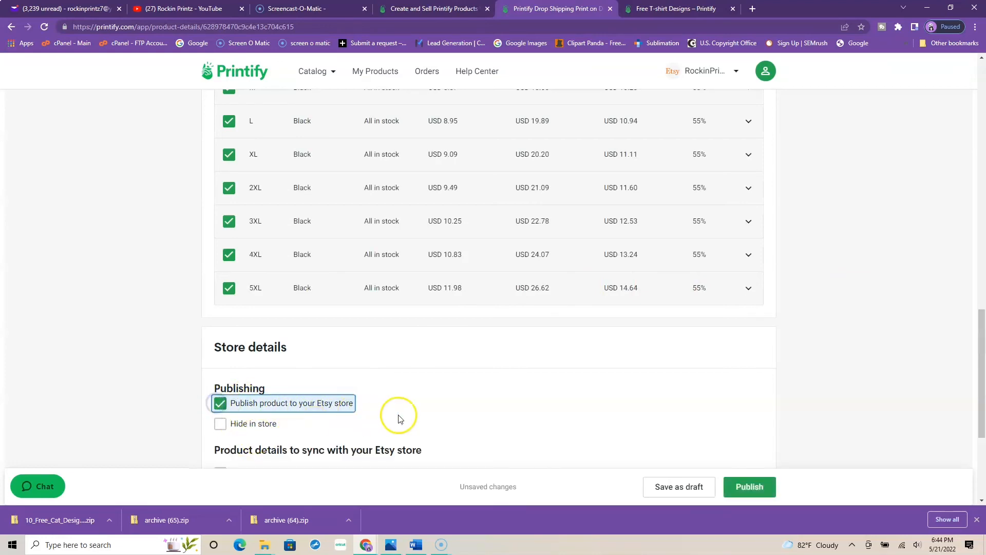
pyautogui.scroll(-3, 666, 347)
pyautogui.click(749, 488)
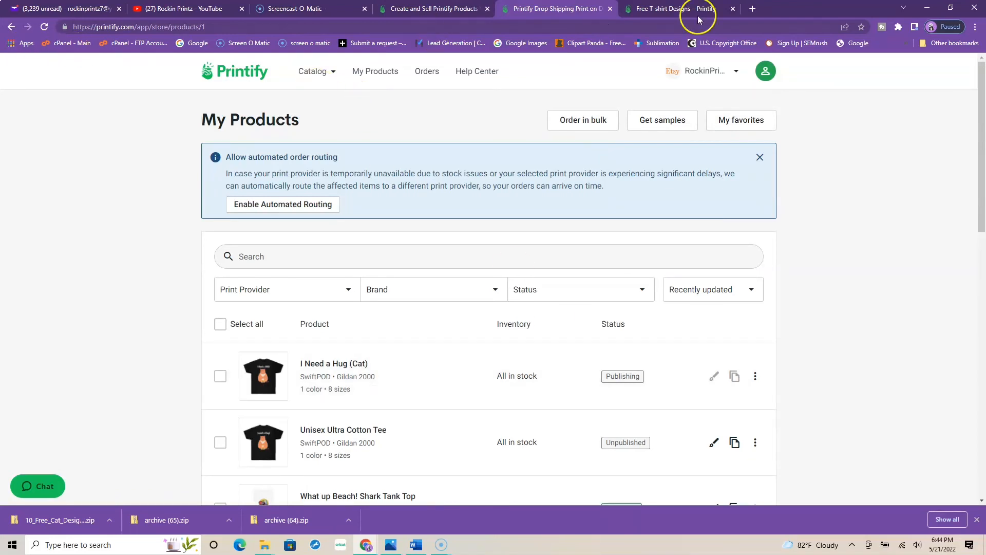
# Step: Switch to Etsy in a new browser tab and show the active listings in the Shop Manager
pyautogui.click(753, 9)
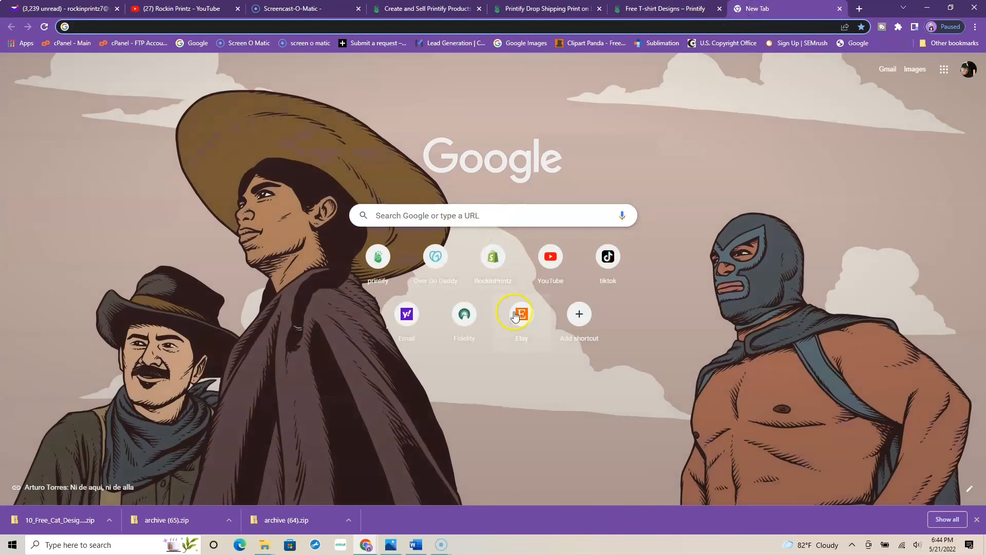
pyautogui.click(515, 316)
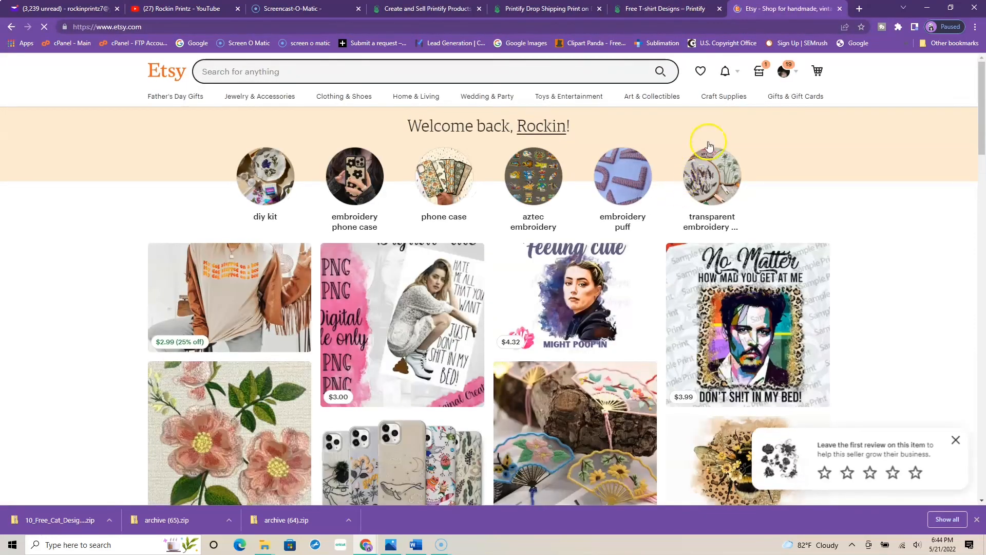
pyautogui.click(783, 77)
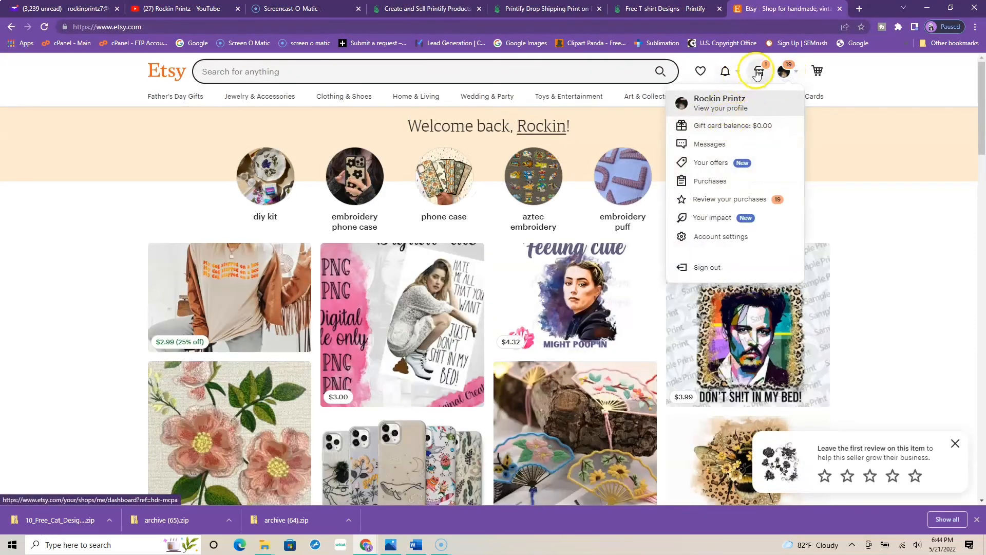
pyautogui.click(758, 77)
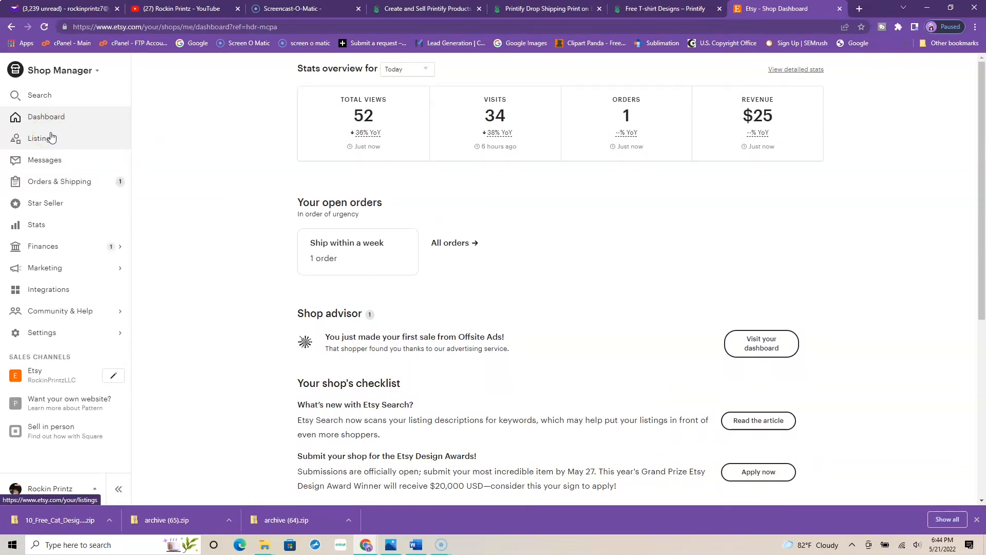
pyautogui.click(45, 139)
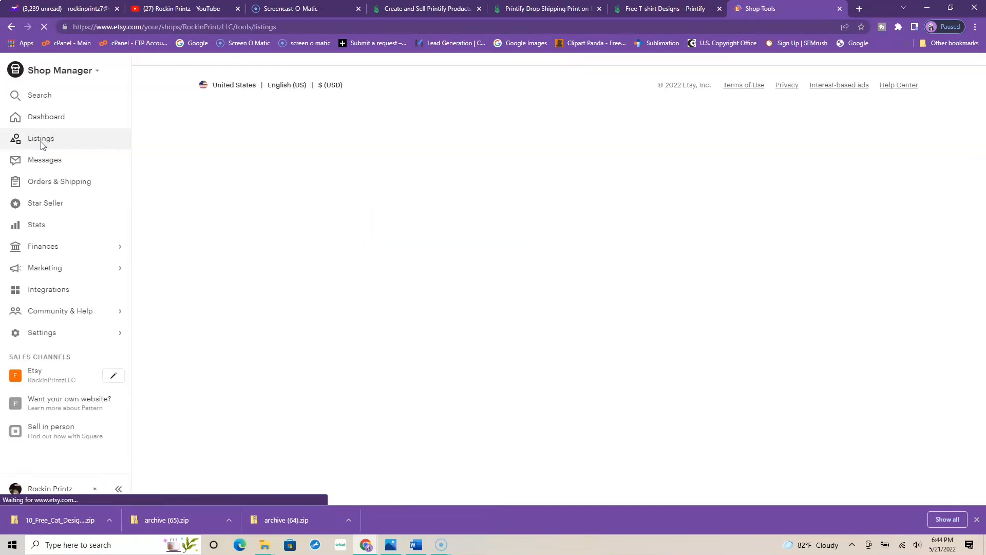
pyautogui.click(47, 150)
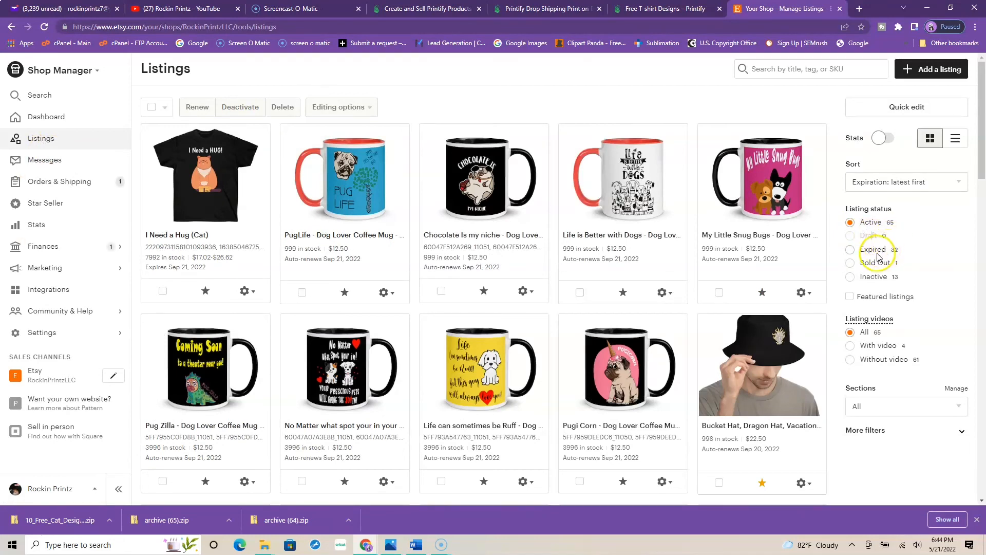
pyautogui.click(865, 225)
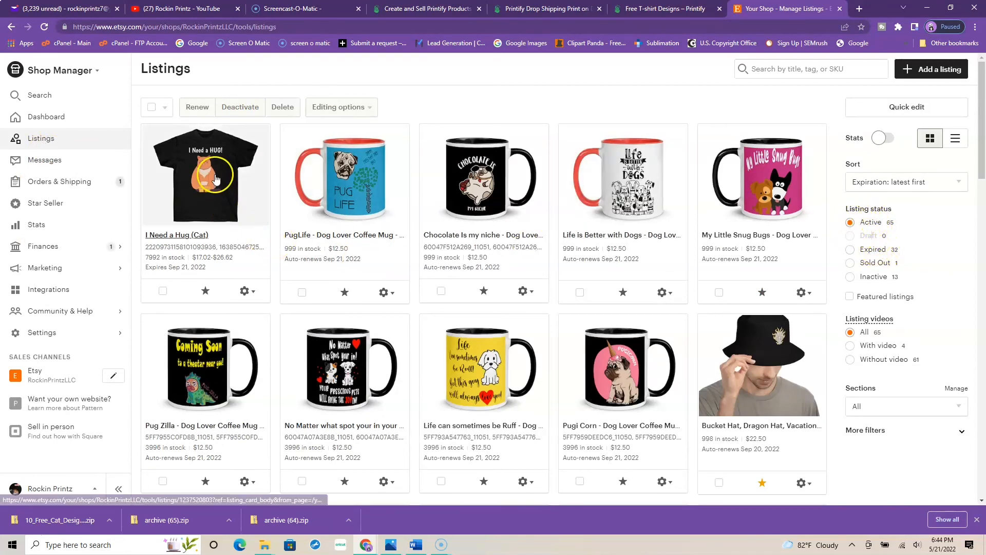